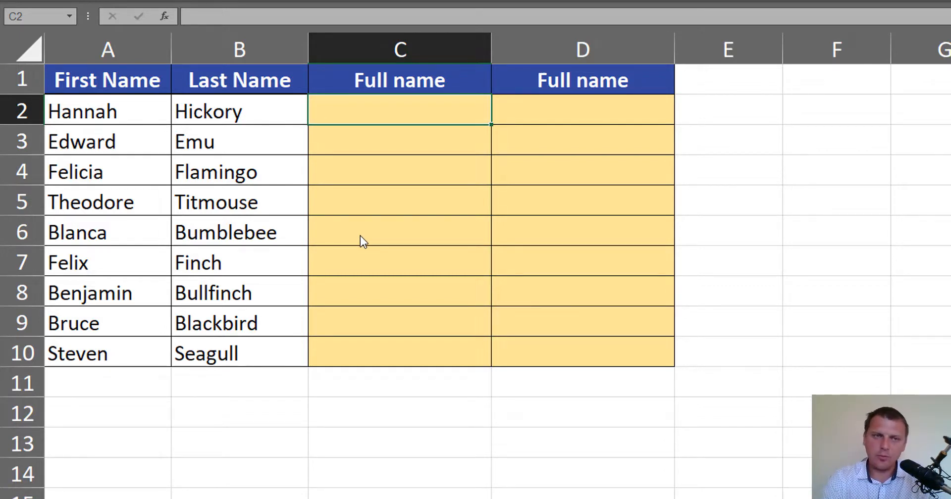
Step: Enter a CONCATENATE formula in C2 that joins A2 and B2, keeping C2 selected
{"action": "type", "text": "=con"}
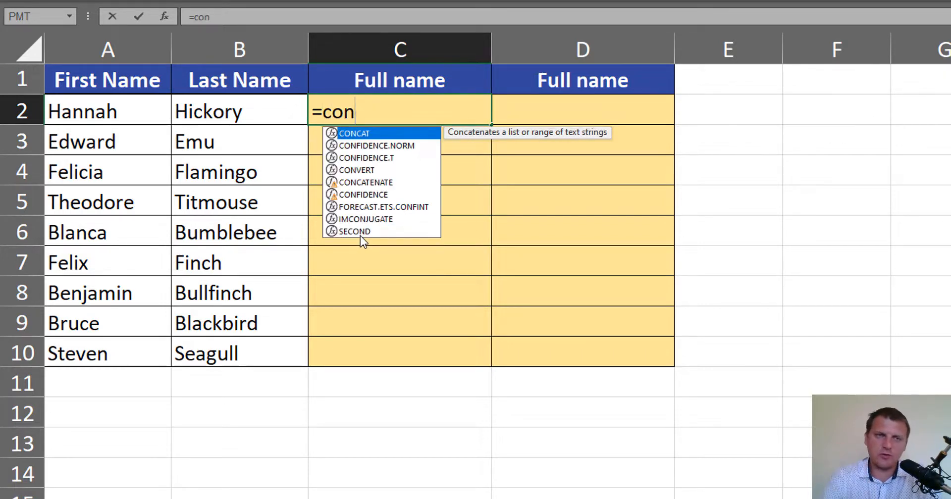
{"action": "type", "text": "c"}
{"action": "key", "text": "Down"}
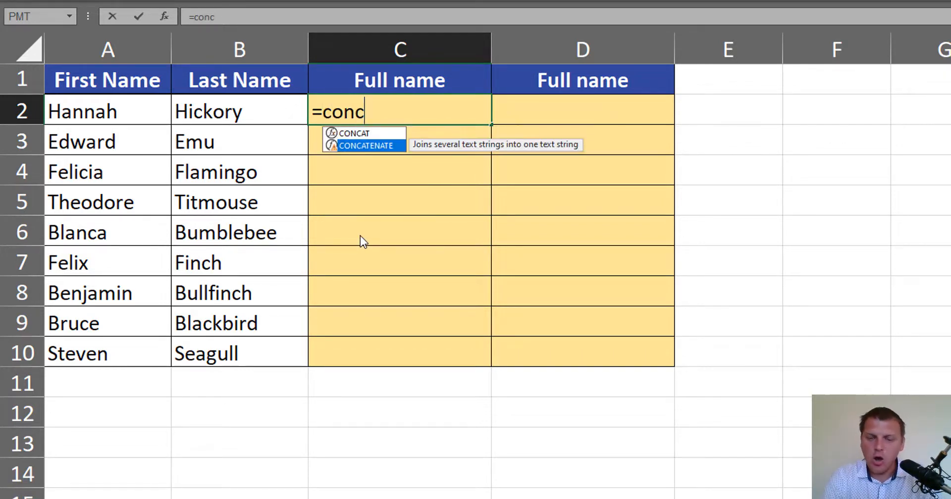
{"action": "key", "text": "Up"}
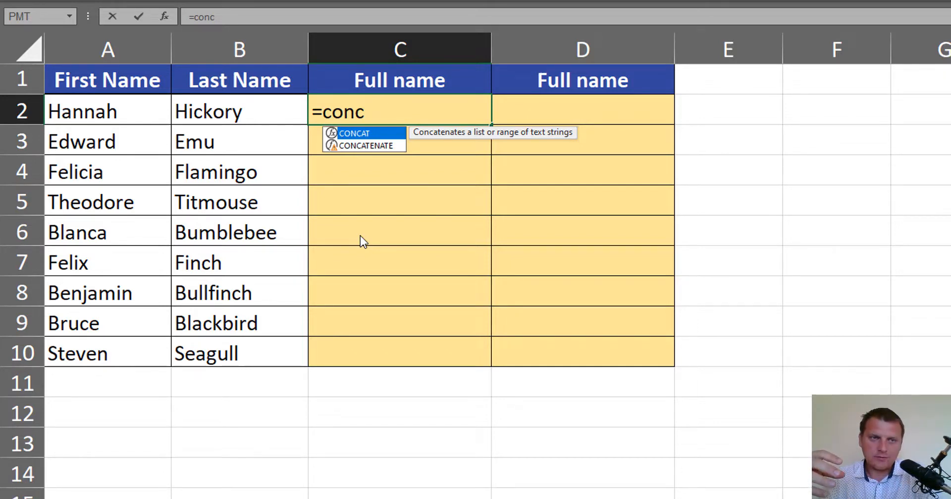
{"action": "key", "text": "Down"}
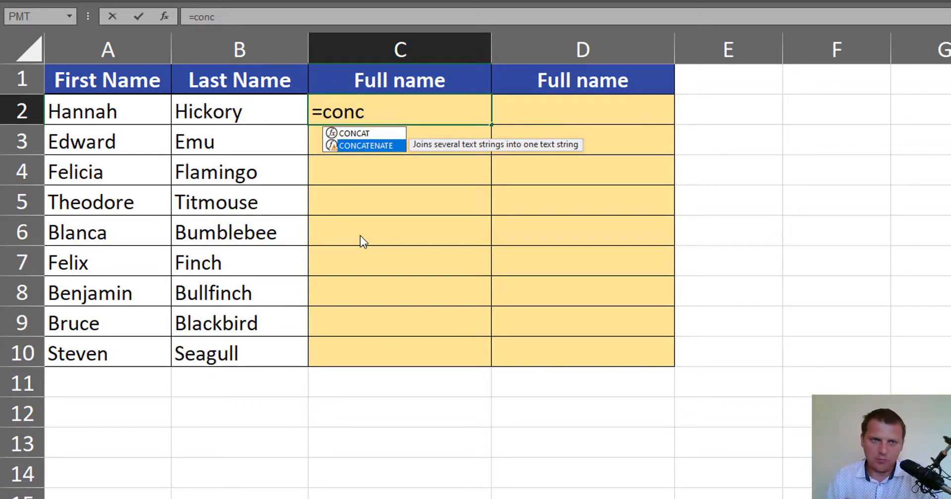
{"action": "key", "text": "Tab"}
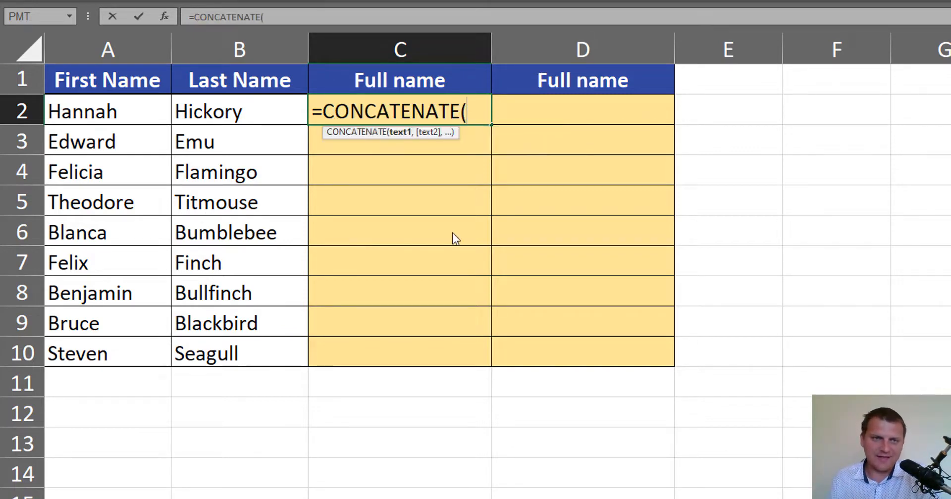
{"action": "left_click", "coordinate": [124, 110]}
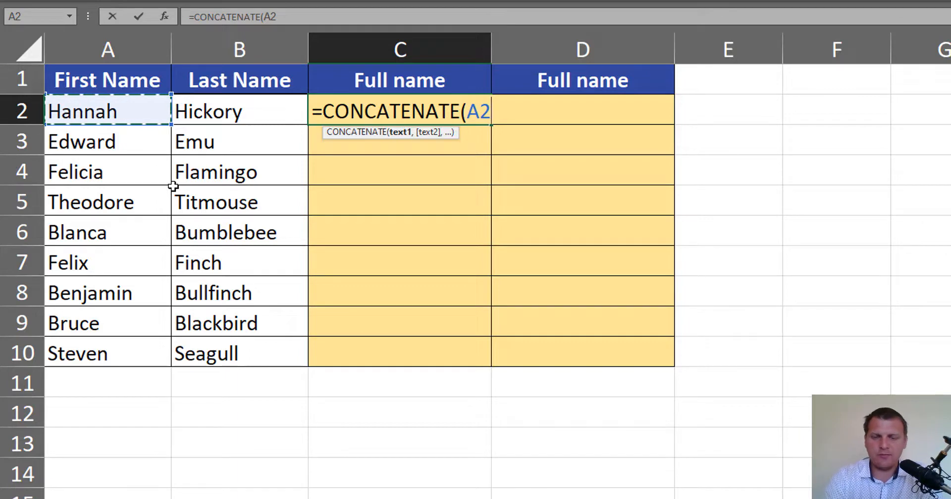
{"action": "type", "text": ","}
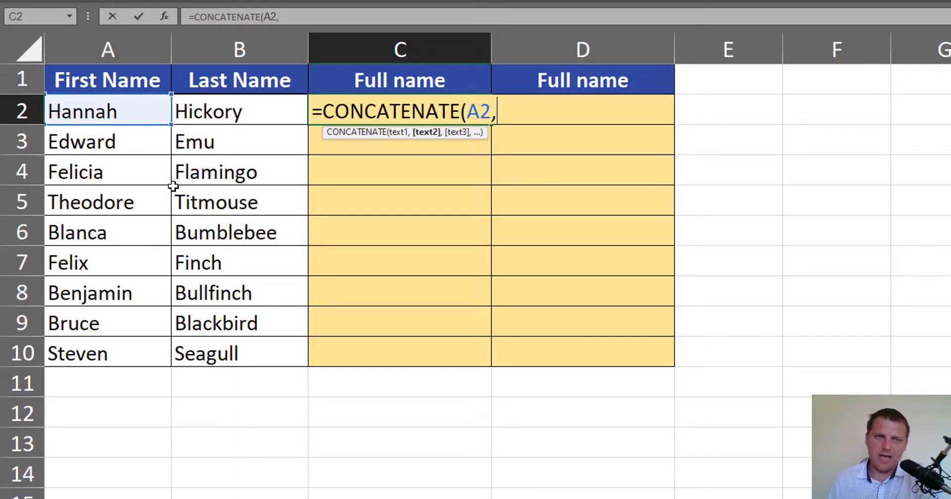
{"action": "left_click", "coordinate": [230, 104]}
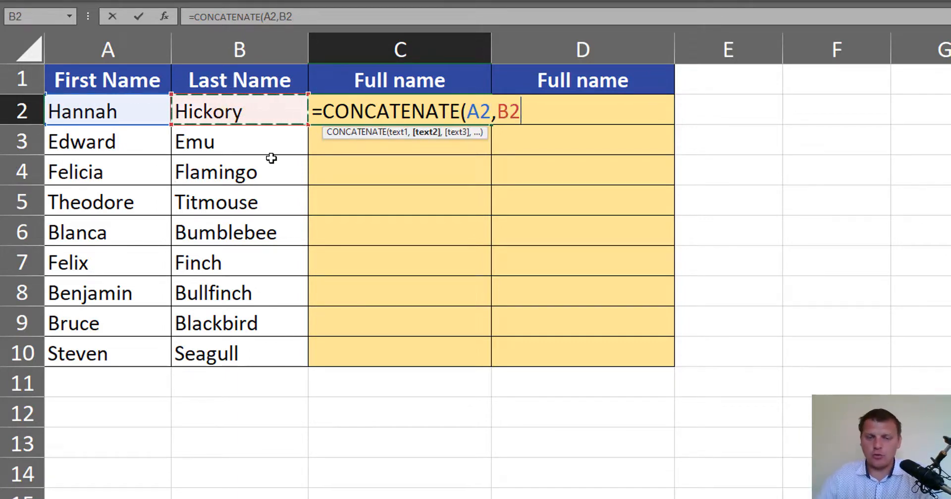
{"action": "type", "text": ")"}
{"action": "key", "text": "ctrl+Return"}
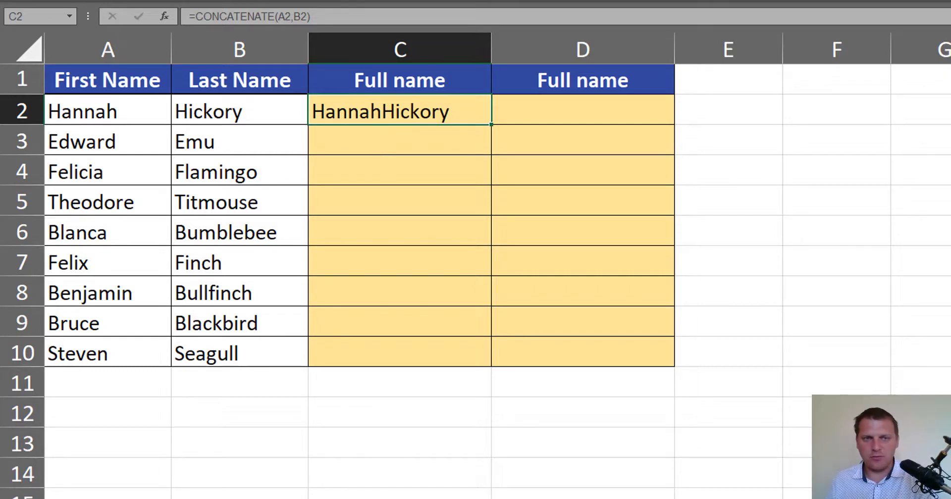
Step: Insert a space in quotes (" ") between A2 and B2 in C2's CONCATENATE formula and fill it down to C10
{"action": "key", "text": "F2"}
{"action": "key", "text": "Left"}
{"action": "key", "text": "Left"}
{"action": "key", "text": "Left"}
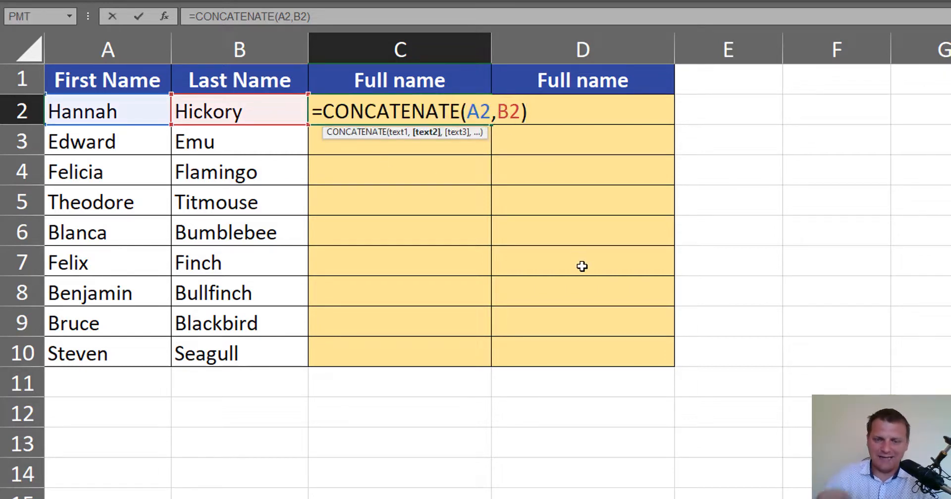
{"action": "type", "text": "\" \""}
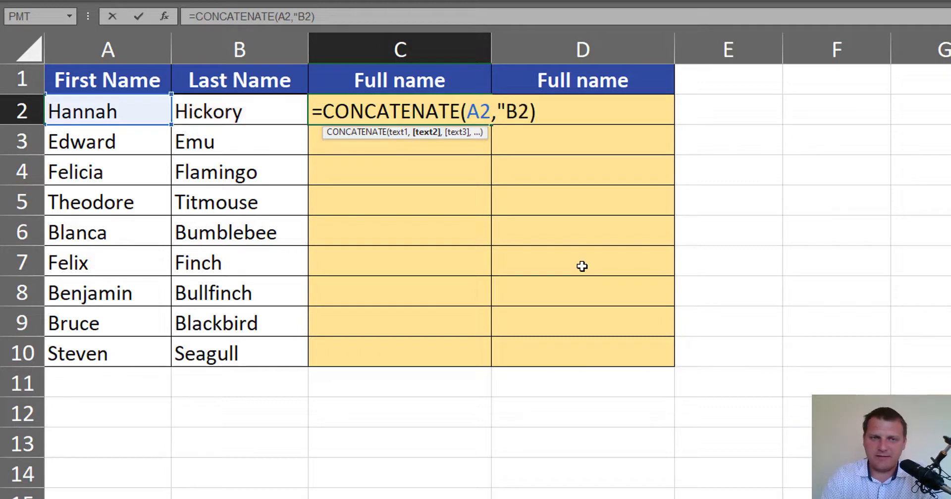
{"action": "type", "text": ","}
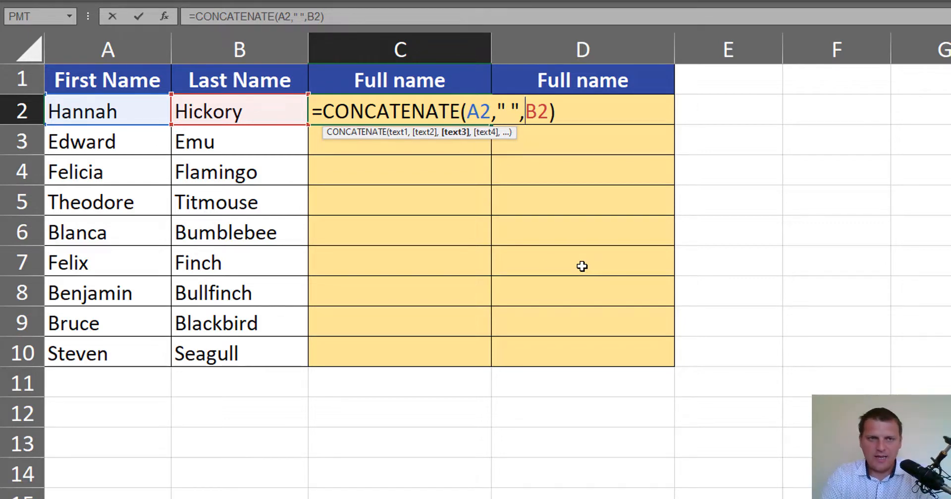
{"action": "key", "text": "ctrl+Return"}
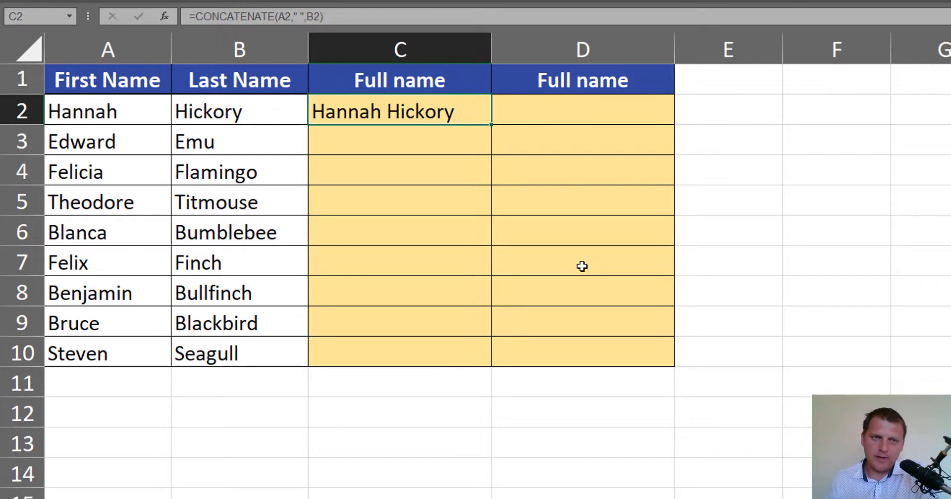
{"action": "double_click", "coordinate": [490, 124]}
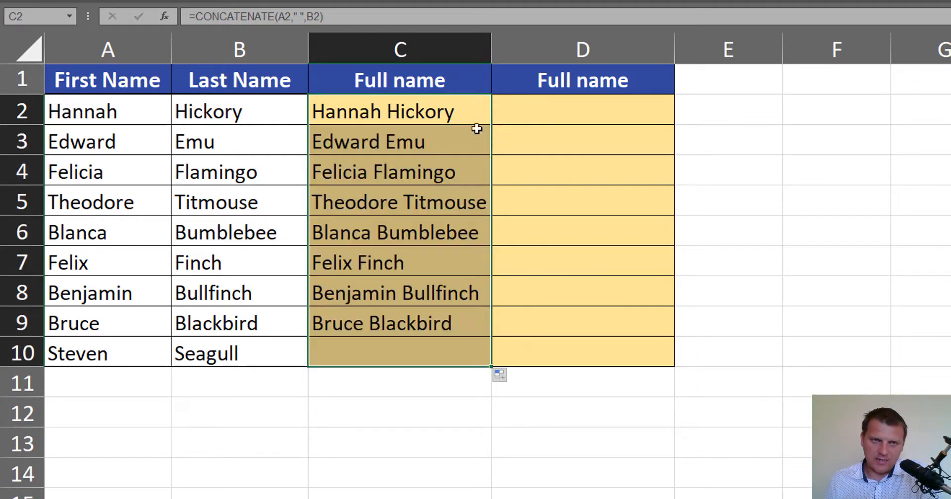
Step: Enter =A2&" "&B2 in D2 and fill the formula down to D10
{"action": "left_click", "coordinate": [553, 115]}
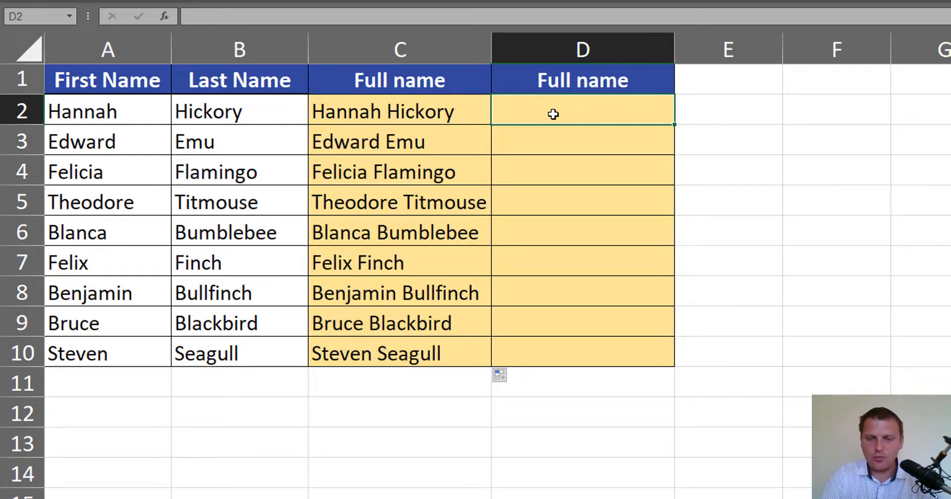
{"action": "type", "text": "="}
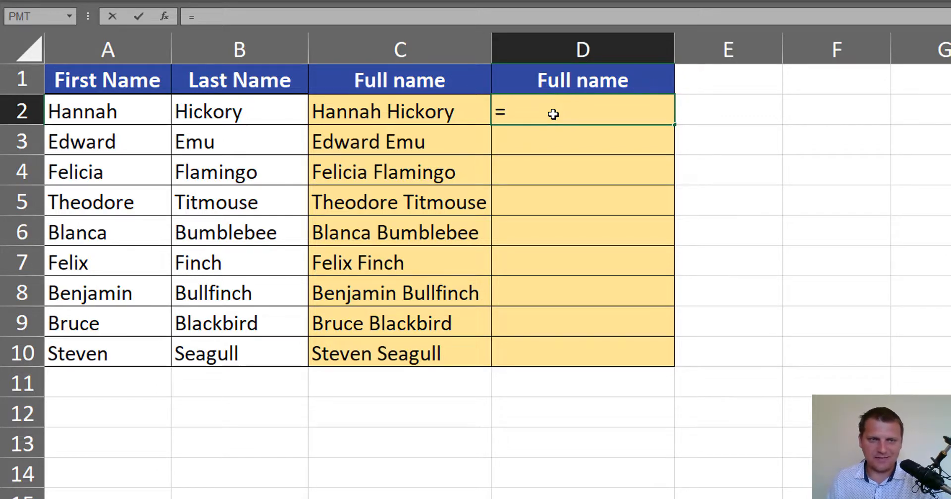
{"action": "left_click", "coordinate": [134, 111]}
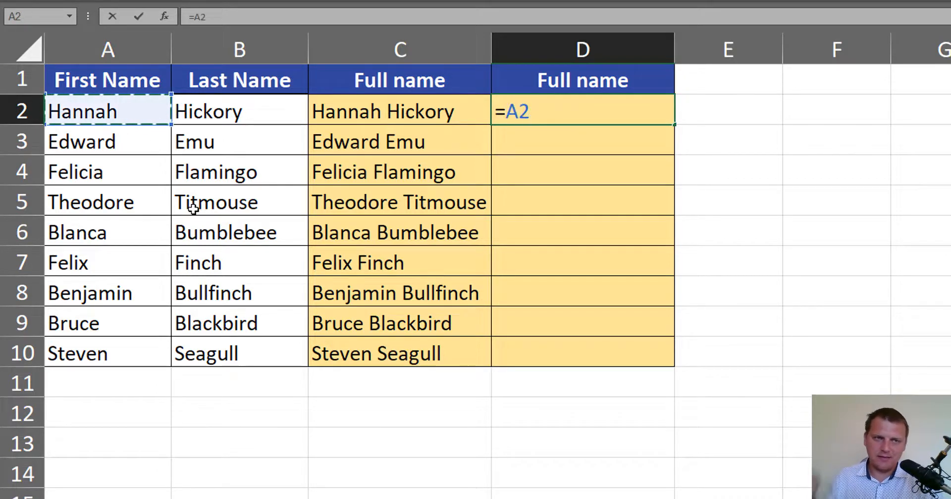
{"action": "type", "text": "&"}
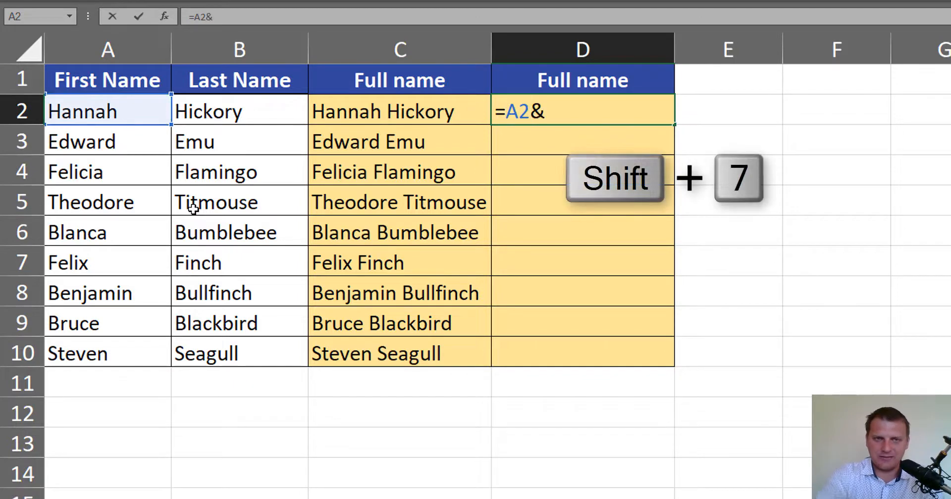
{"action": "type", "text": "\""}
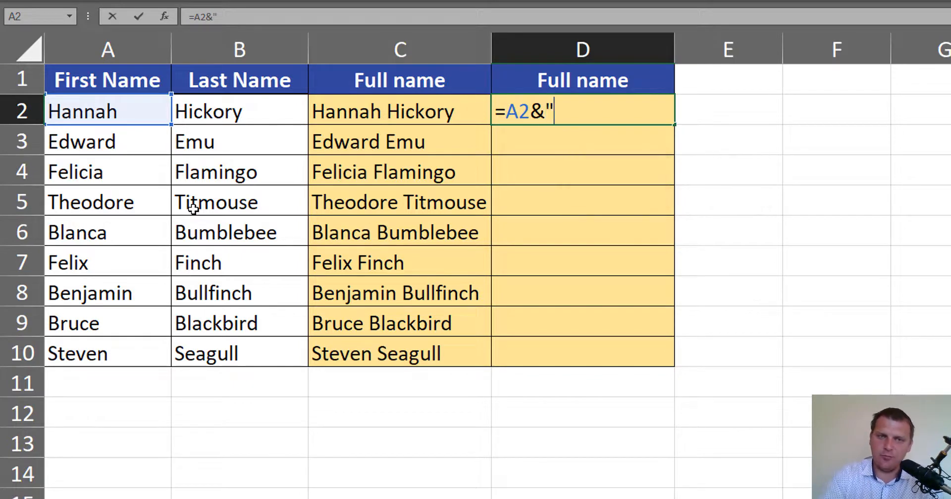
{"action": "type", "text": " \""}
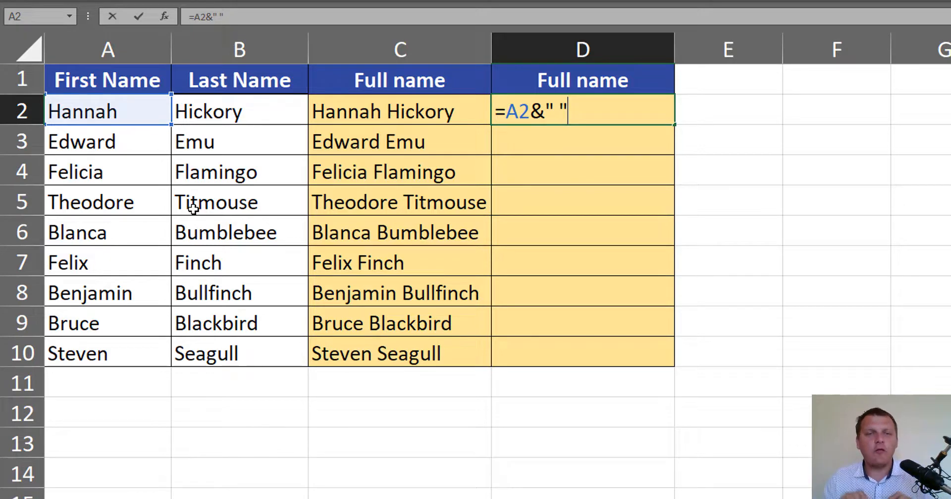
{"action": "mouse_move", "coordinate": [529, 113]}
{"action": "left_mouse_down"}
{"action": "mouse_move", "coordinate": [515, 114]}
{"action": "mouse_move", "coordinate": [568, 111]}
{"action": "mouse_move", "coordinate": [533, 113]}
{"action": "left_mouse_up"}
{"action": "left_click", "coordinate": [541, 113]}
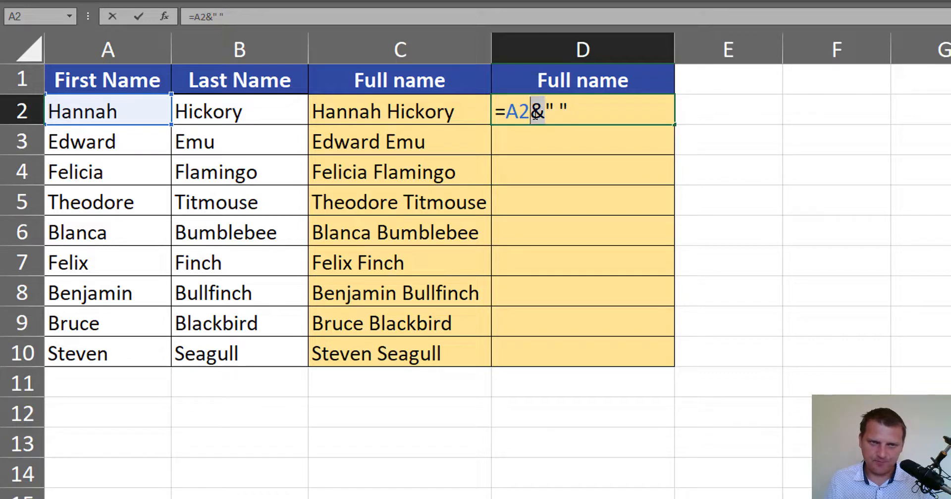
{"action": "left_click", "coordinate": [573, 114]}
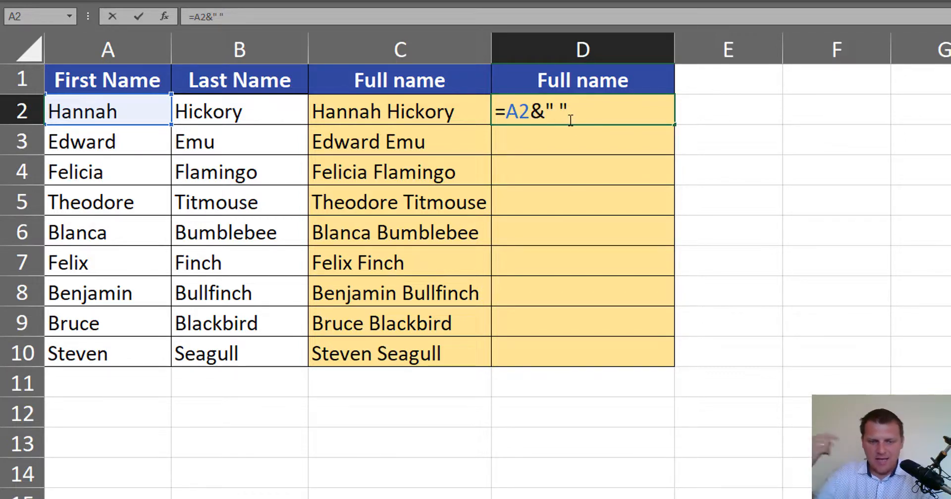
{"action": "type", "text": "&"}
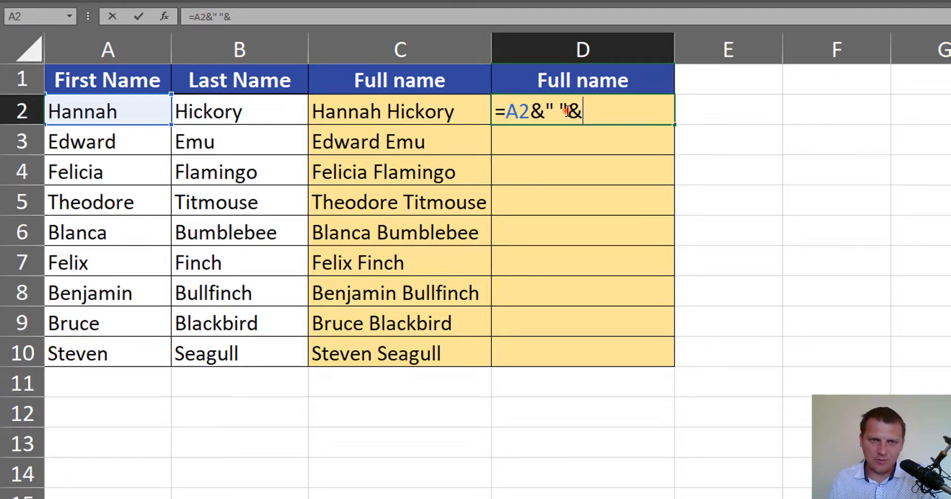
{"action": "left_click_drag", "start_coordinate": [567, 114], "coordinate": [545, 114]}
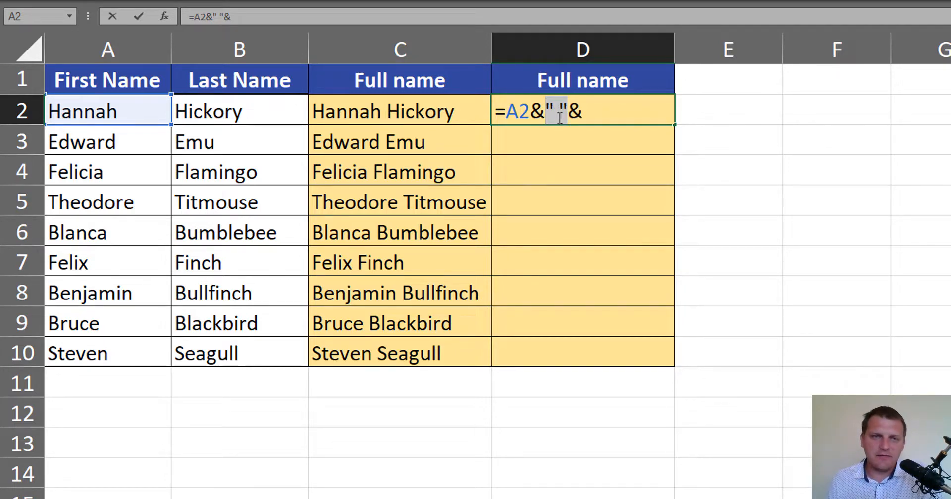
{"action": "left_click", "coordinate": [592, 112]}
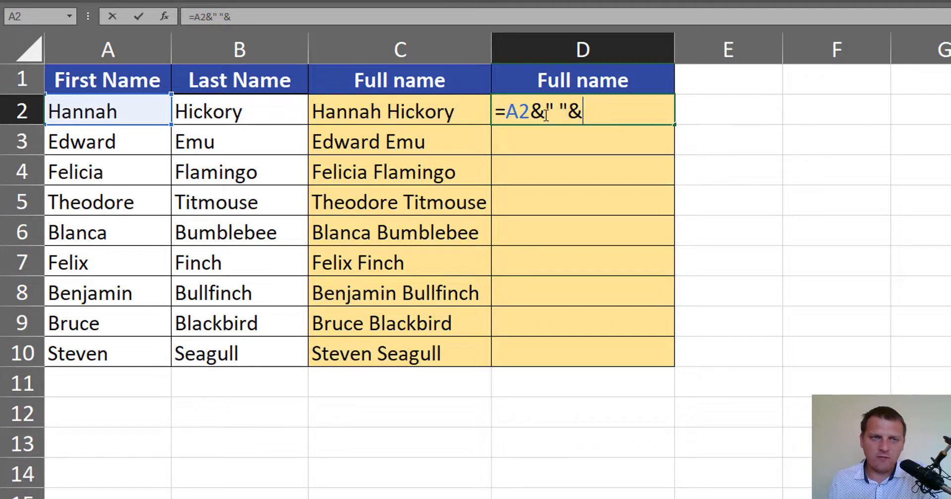
{"action": "left_click", "coordinate": [245, 114]}
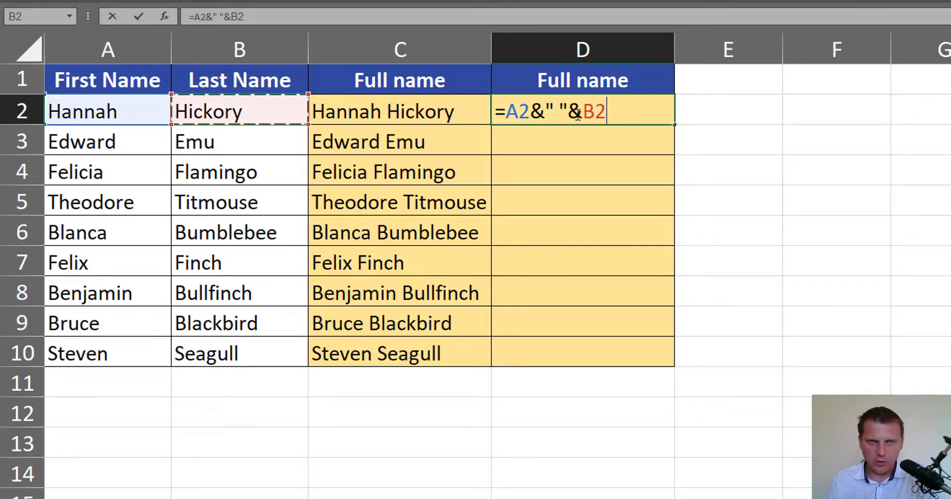
{"action": "key", "text": "ctrl+Return"}
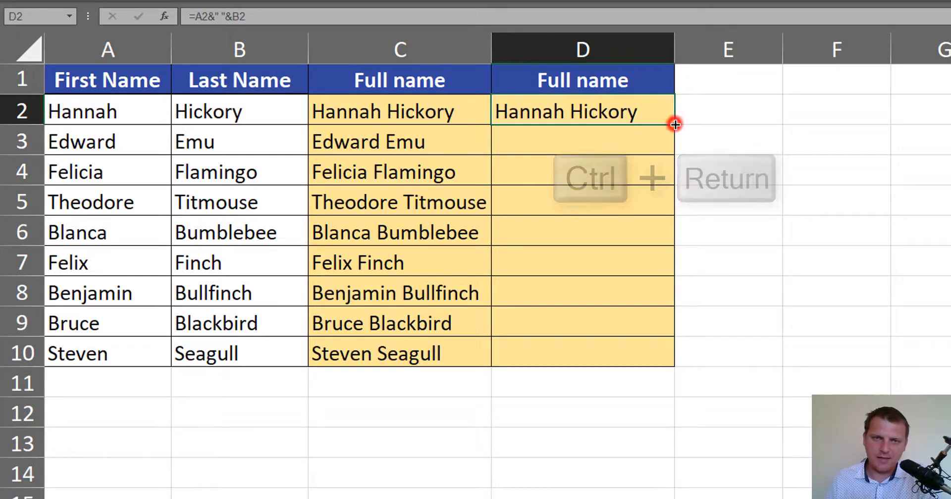
{"action": "double_click", "coordinate": [675, 125]}
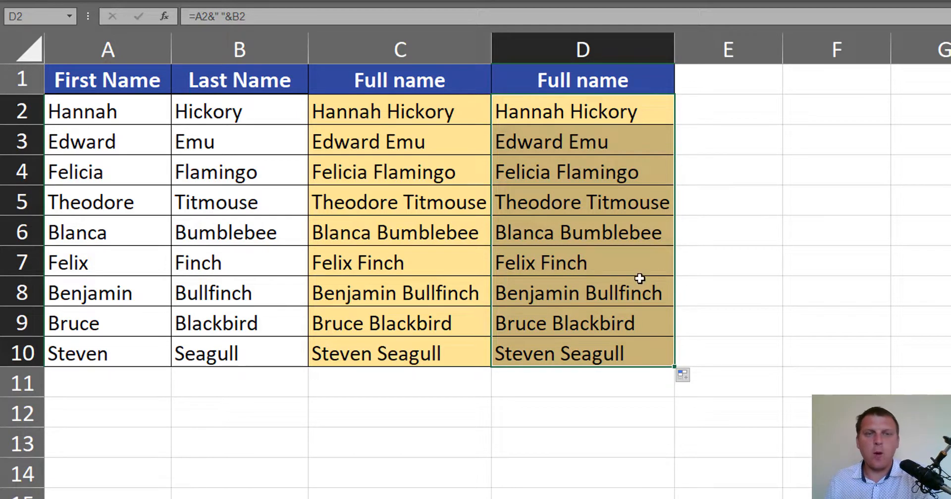
Step: Inspect the ampersand formula in D2 and the CONCATENATE formula in C2 without changing either
{"action": "left_click", "coordinate": [597, 108]}
{"action": "key", "text": "F2"}
{"action": "key", "text": "F2"}
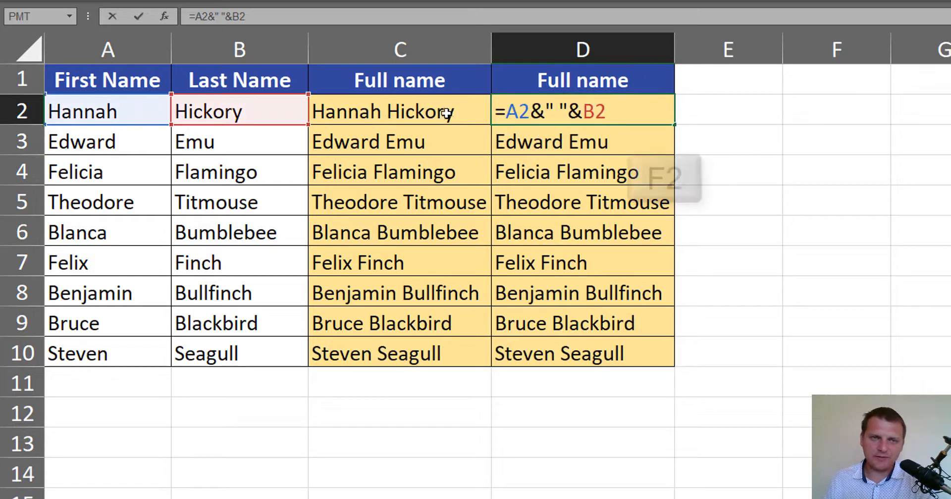
{"action": "left_click", "coordinate": [446, 113]}
{"action": "key", "text": "F2"}
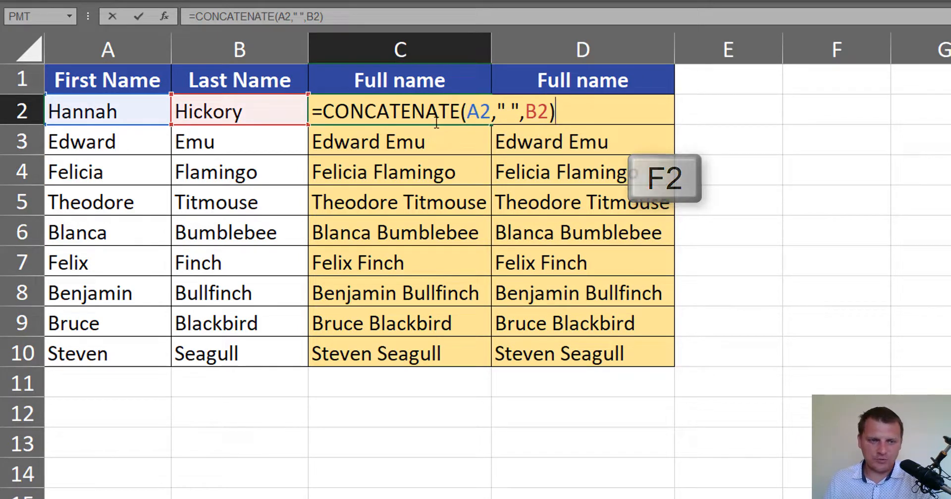
{"action": "key", "text": "Escape"}
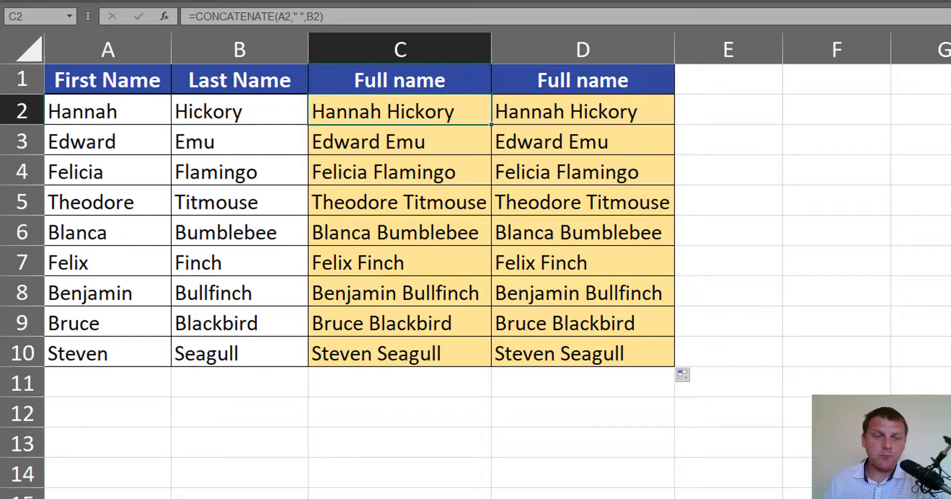
Step: On the sheet with first, middle and last names, start a CONCATENATE formula in D2 and open its function arguments
{"action": "left_click", "coordinate": [366, 498]}
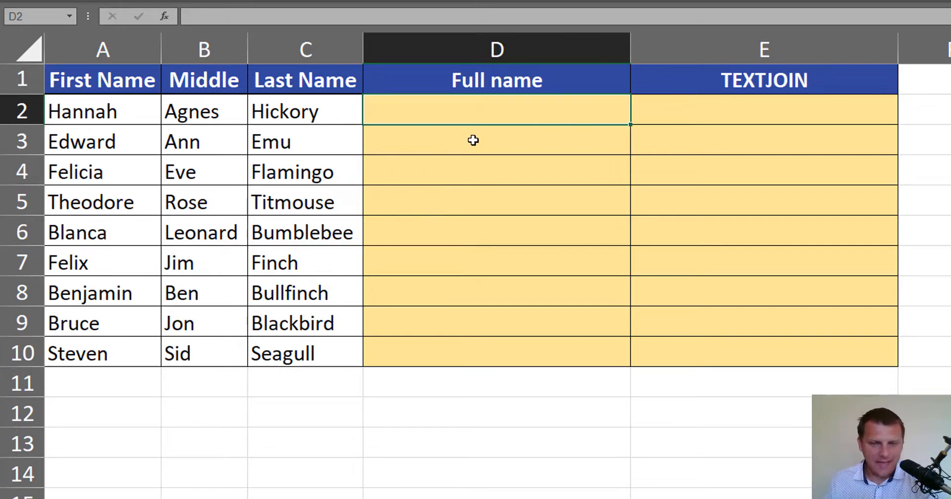
{"action": "type", "text": "="}
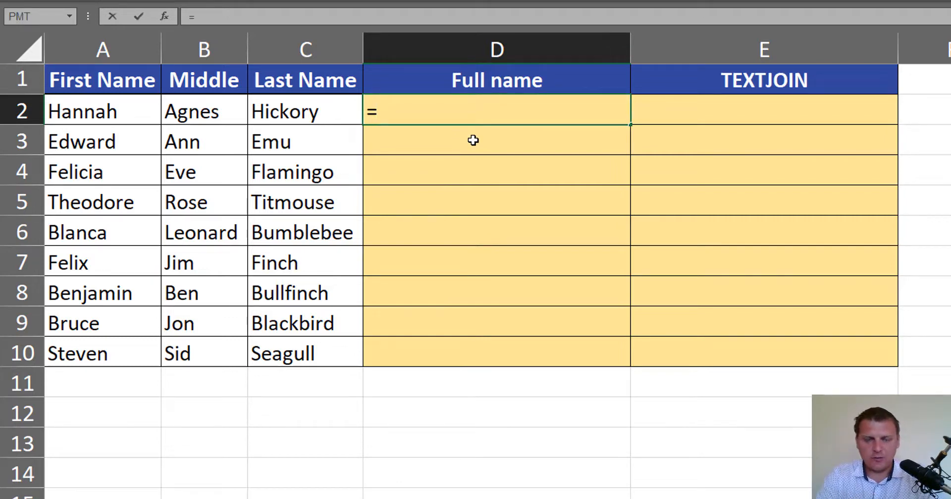
{"action": "type", "text": "conc"}
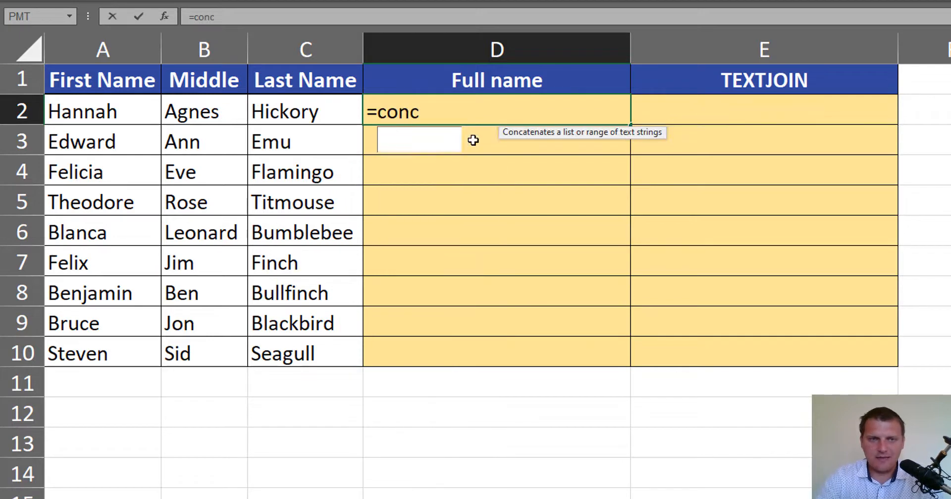
{"action": "key", "text": "Down"}
{"action": "key", "text": "Tab"}
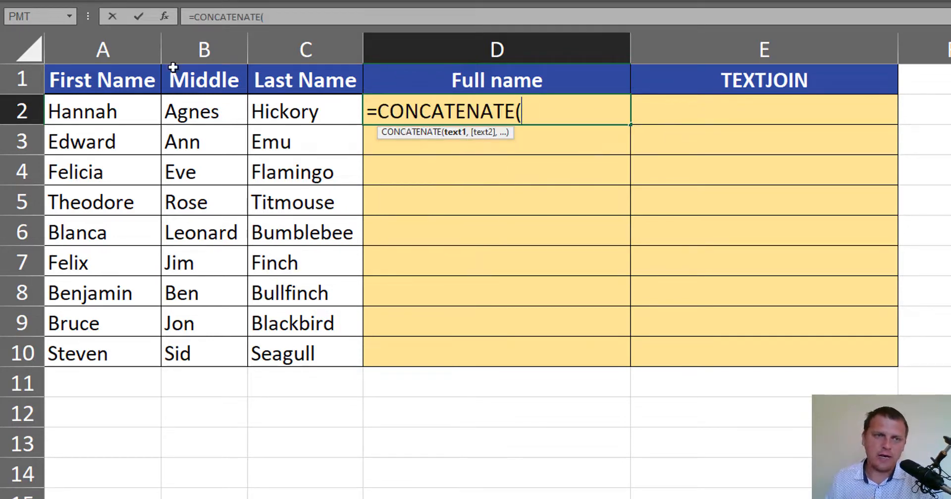
{"action": "left_click", "coordinate": [165, 16]}
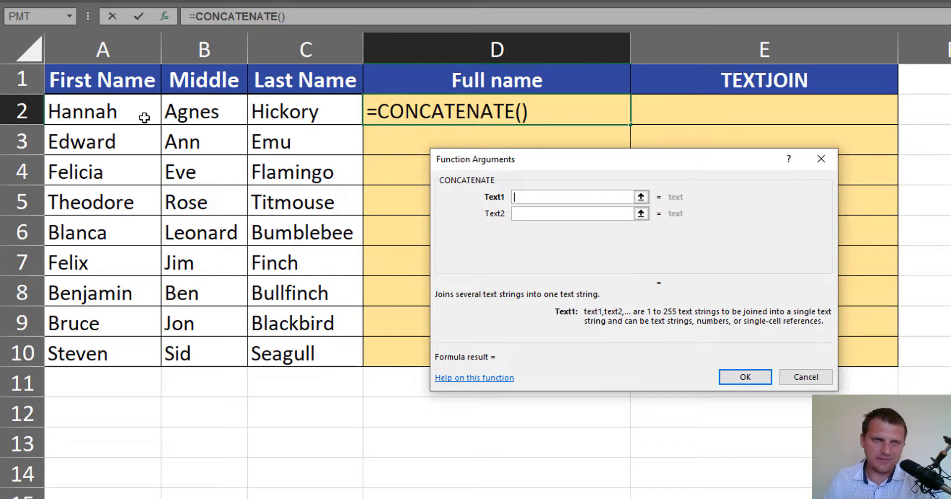
Step: Set CONCATENATE's Text1 argument to A2 and Text2 to a space in quotes (" ")
{"action": "left_click", "coordinate": [135, 115]}
{"action": "key", "text": "Tab"}
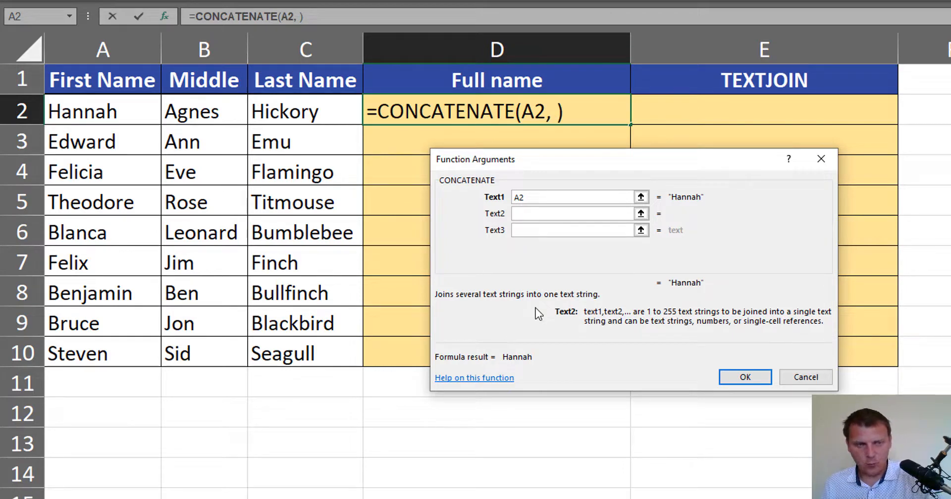
{"action": "type", "text": "\" \""}
{"action": "key", "text": "Tab"}
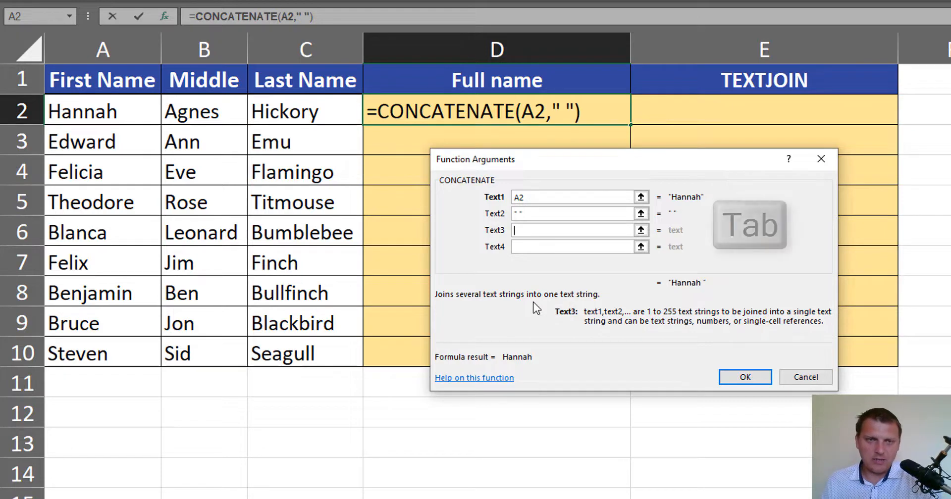
{"action": "left_click", "coordinate": [530, 216]}
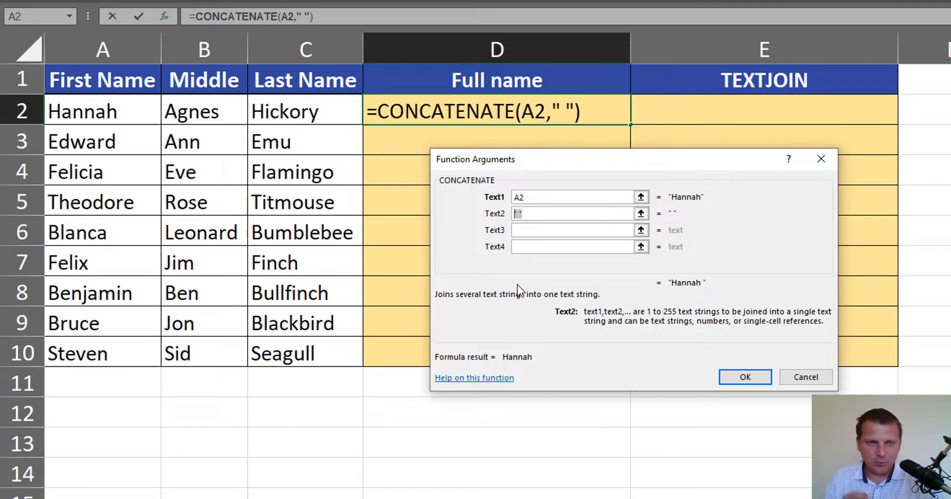
{"action": "key", "text": "ctrl+2"}
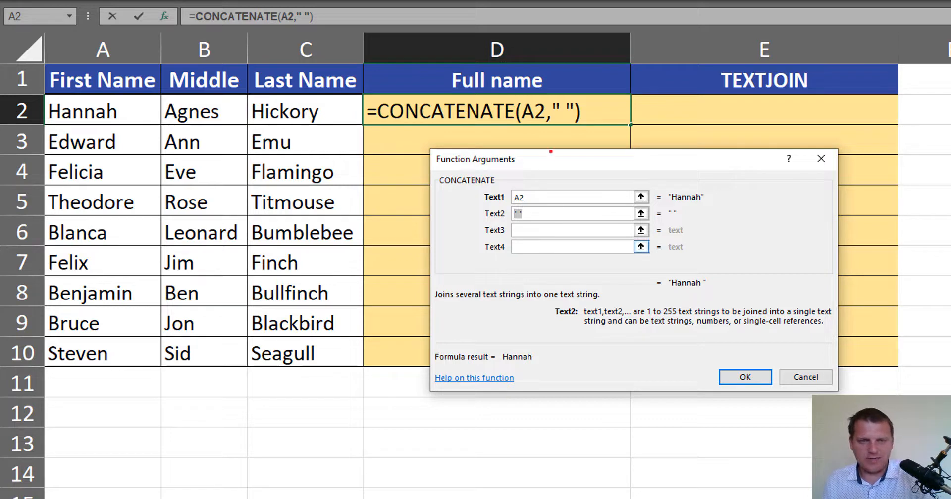
{"action": "left_click_drag", "start_coordinate": [551, 125], "coordinate": [591, 130]}
{"action": "key", "text": "Escape"}
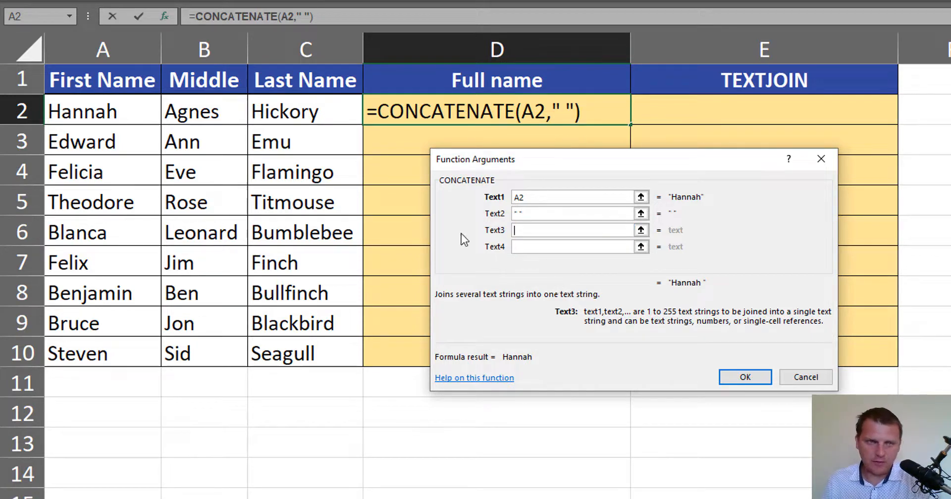
Step: Set CONCATENATE's Text3 argument to B2, Text4 to a space in quotes (" ") and Text5 to C2
{"action": "left_click", "coordinate": [206, 112]}
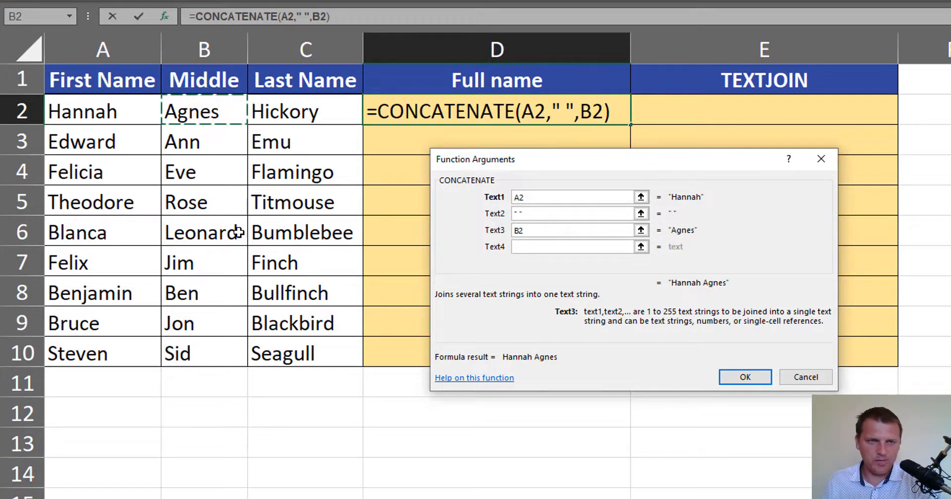
{"action": "key", "text": "Tab"}
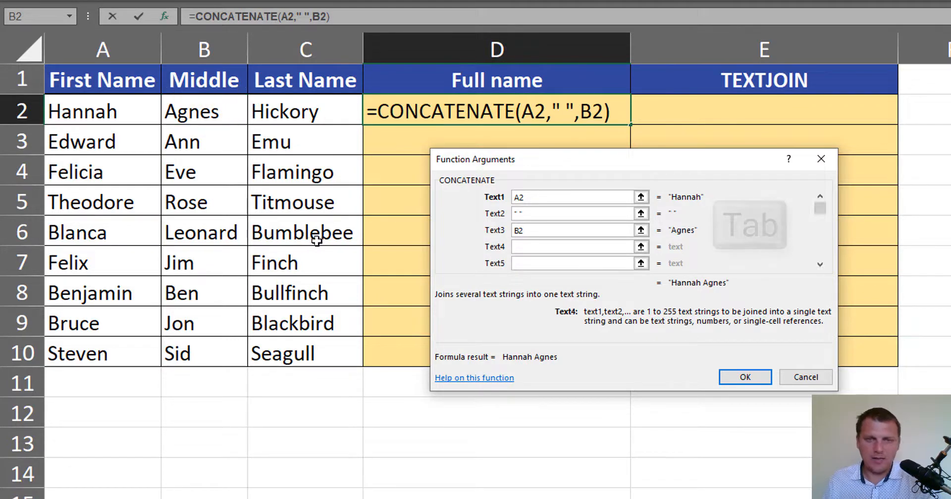
{"action": "type", "text": "\" \""}
{"action": "left_click", "coordinate": [534, 263]}
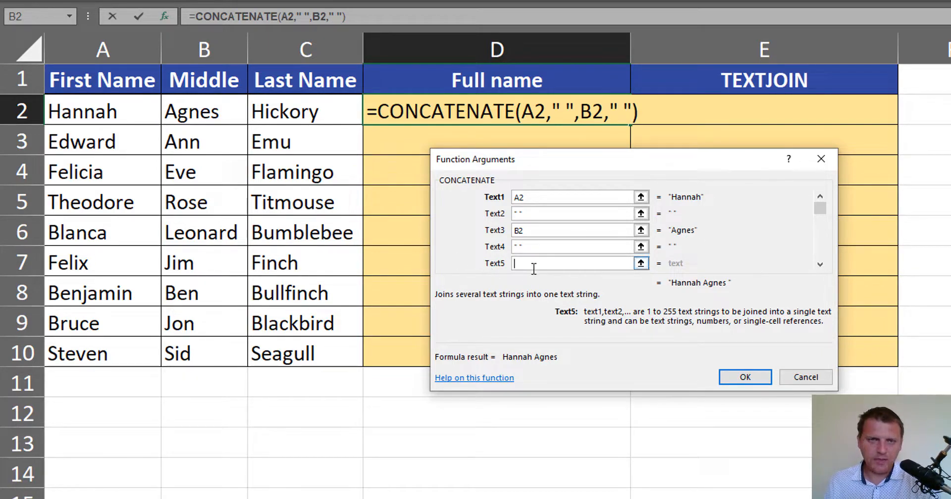
{"action": "left_click", "coordinate": [320, 109]}
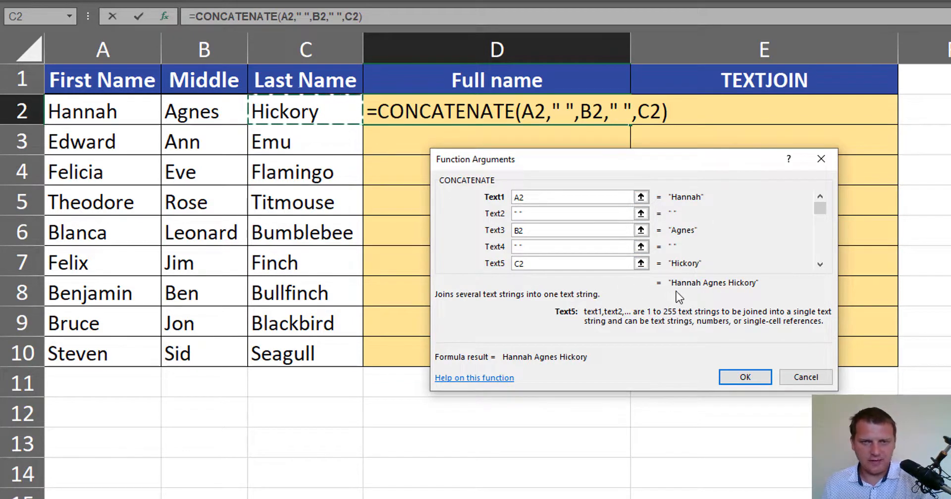
{"action": "left_click_drag", "start_coordinate": [670, 291], "coordinate": [755, 295]}
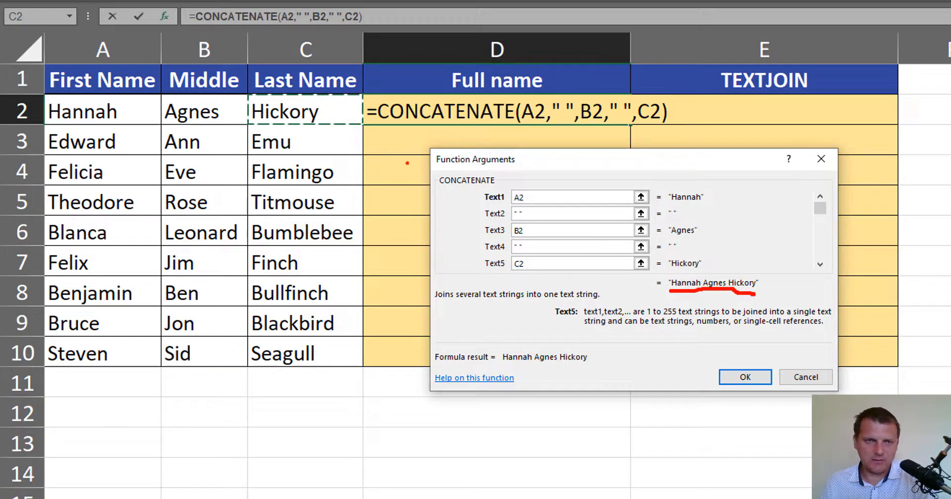
{"action": "left_click_drag", "start_coordinate": [365, 130], "coordinate": [666, 133]}
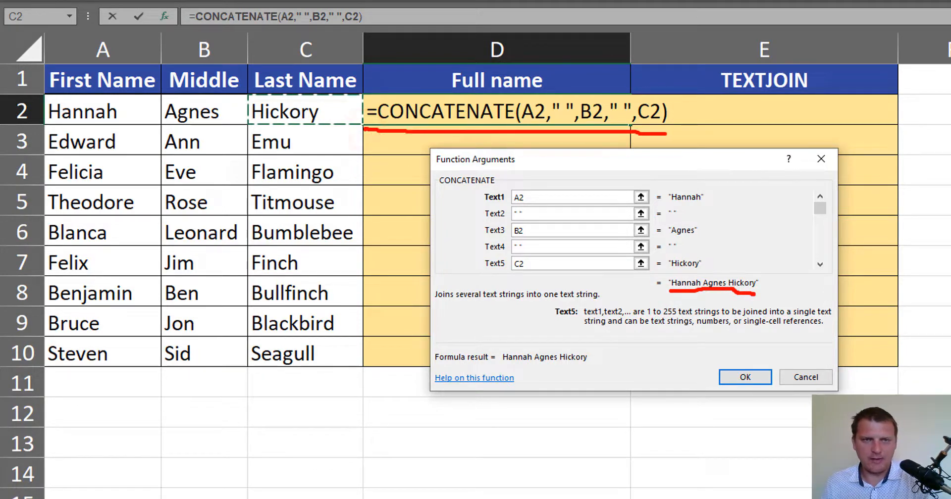
{"action": "key", "text": "Escape"}
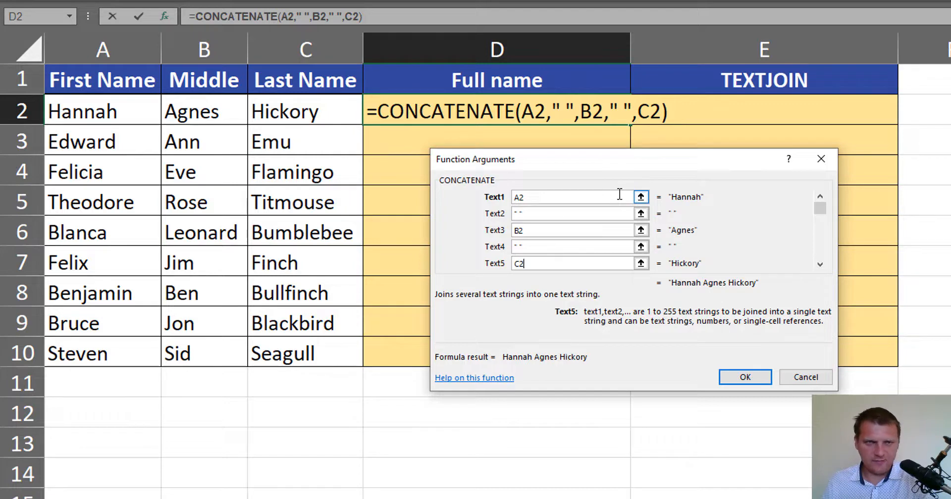
Step: Confirm the CONCATENATE formula in D2 and fill it down to D10
{"action": "left_click", "coordinate": [743, 378]}
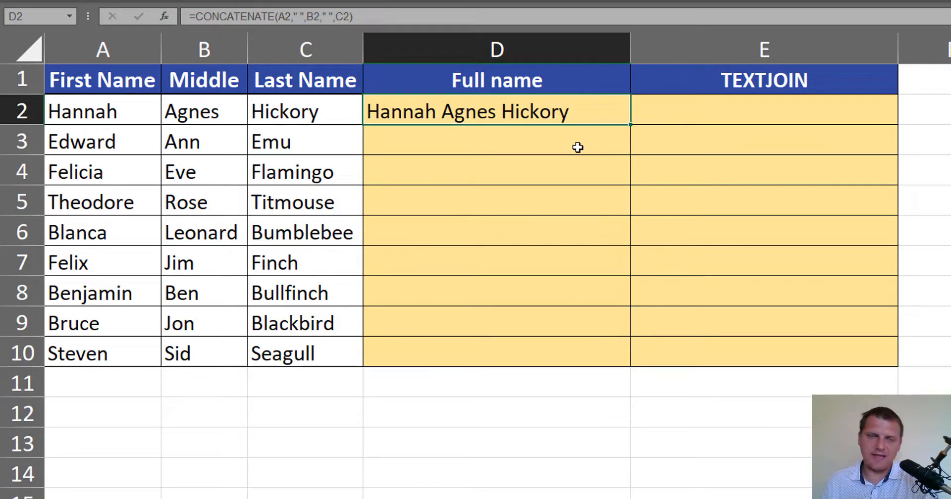
{"action": "double_click", "coordinate": [631, 125]}
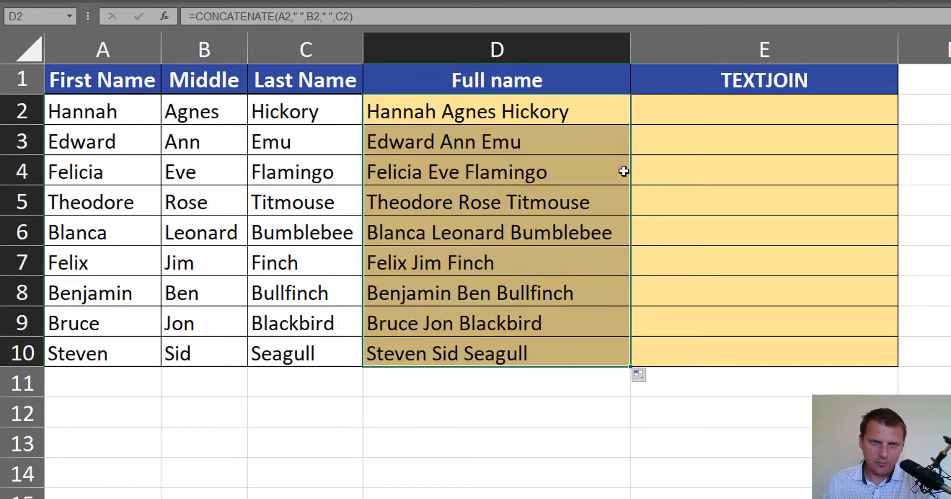
Step: Start a TEXTJOIN formula in E2 with a space in quotes (" ") as the delimiter
{"action": "left_click", "coordinate": [670, 120]}
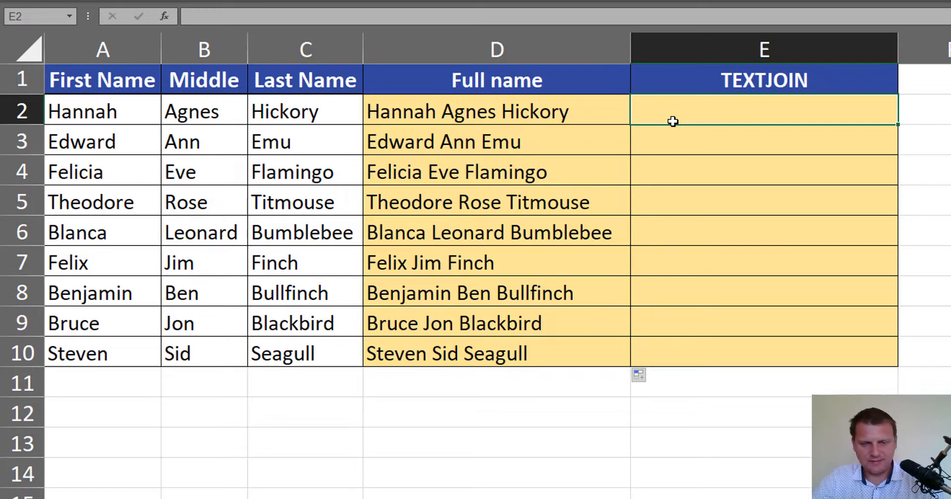
{"action": "type", "text": "=text"}
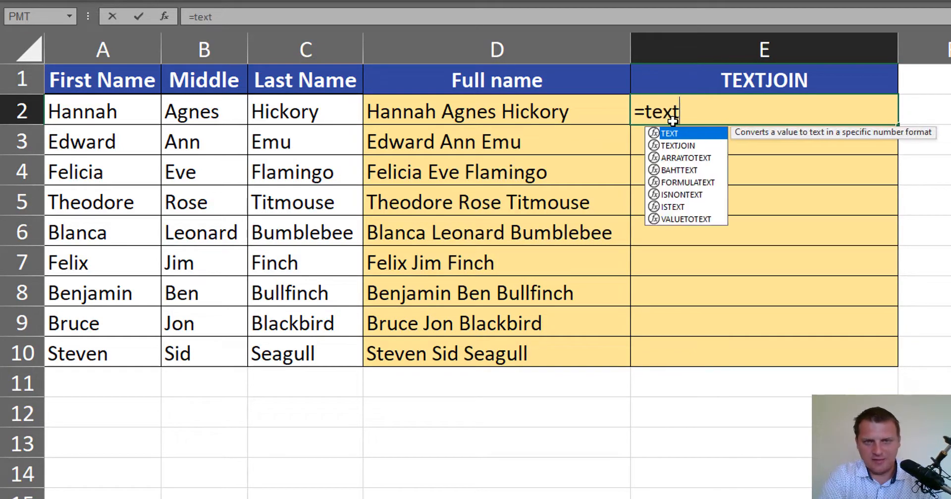
{"action": "key", "text": "Down"}
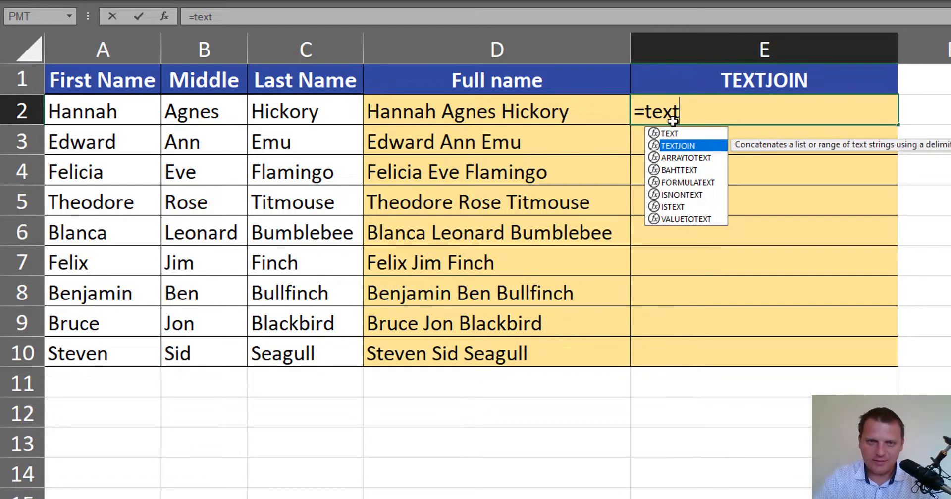
{"action": "key", "text": "Tab"}
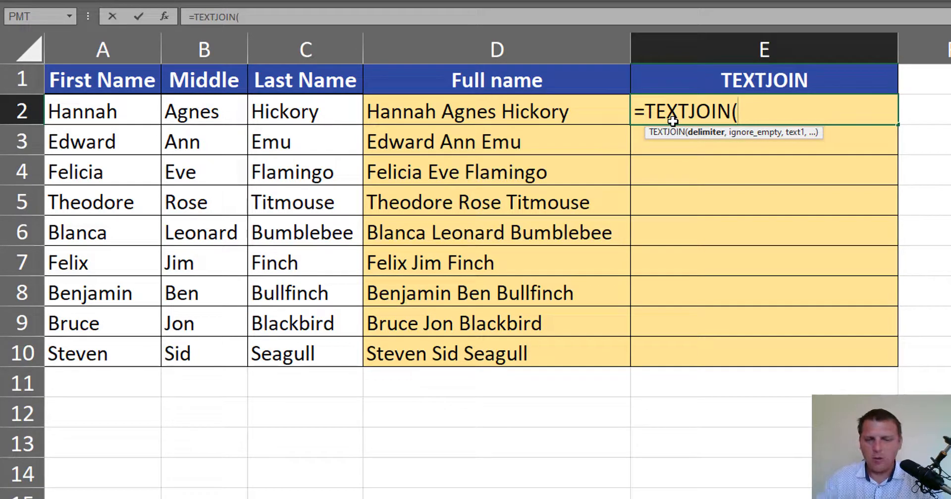
{"action": "type", "text": "\" \""}
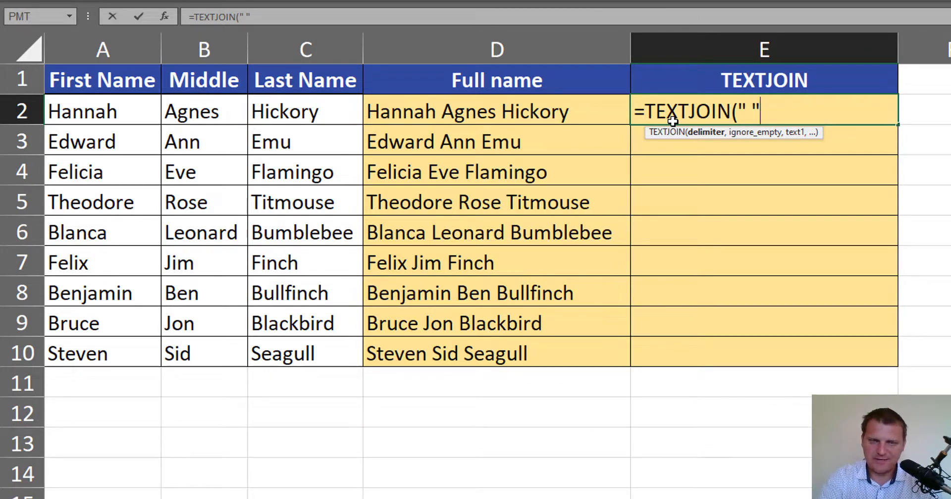
{"action": "type", "text": ","}
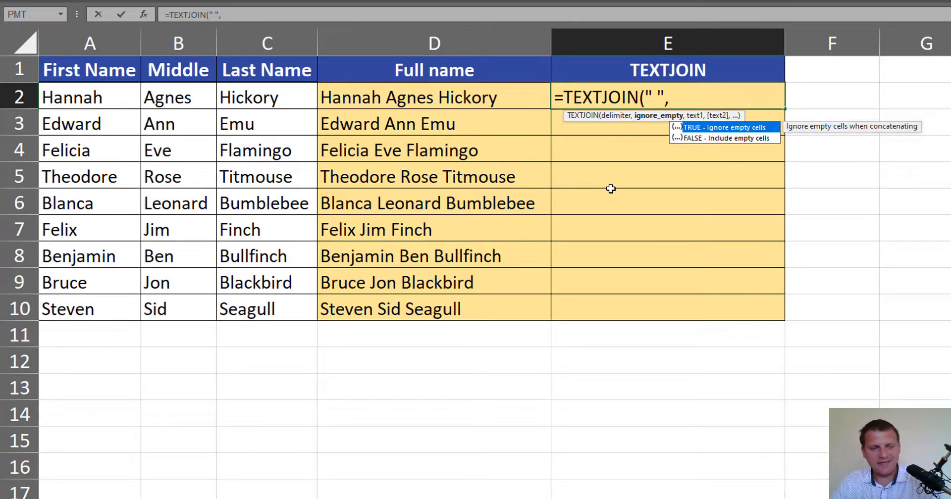
Step: Set the ignore_empty argument of E2's TEXTJOIN formula to 1 so that empty cells are skipped
{"action": "key", "text": "Tab"}
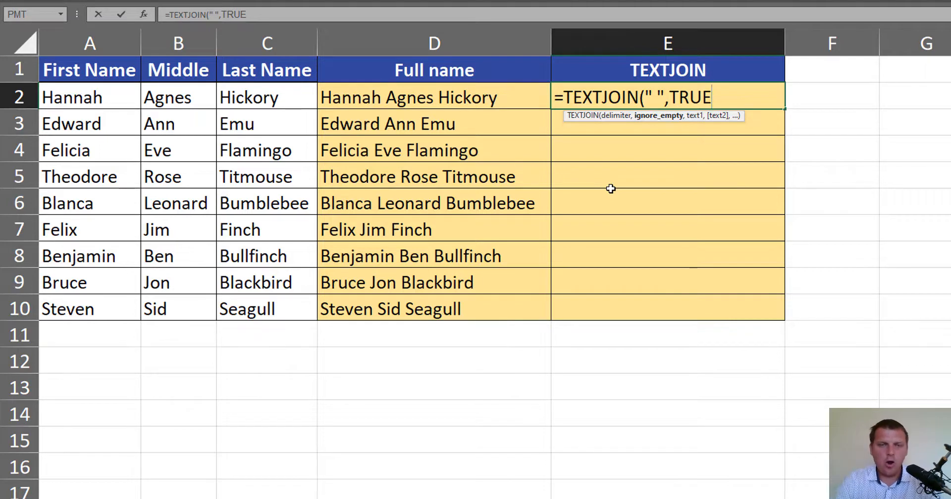
{"action": "key", "text": "BackSpace"}
{"action": "key", "text": "BackSpace"}
{"action": "key", "text": "BackSpace"}
{"action": "key", "text": "BackSpace"}
{"action": "type", "text": "1"}
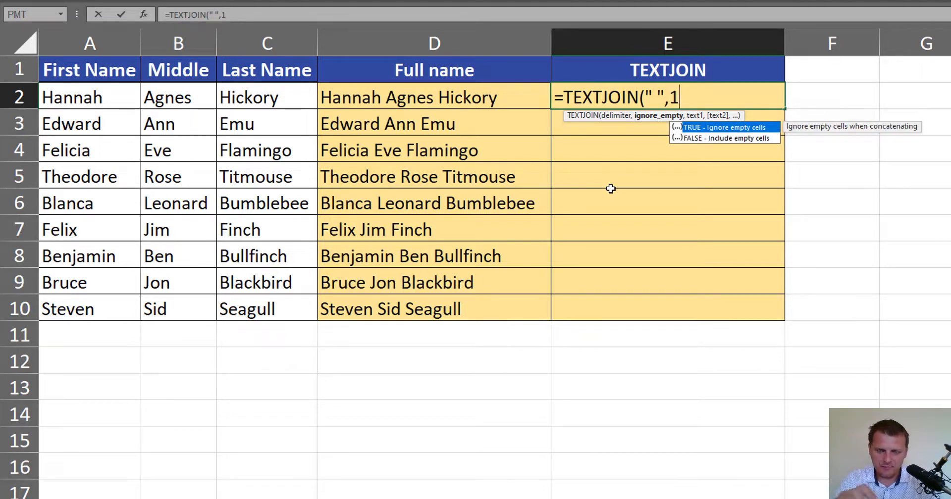
{"action": "type", "text": ","}
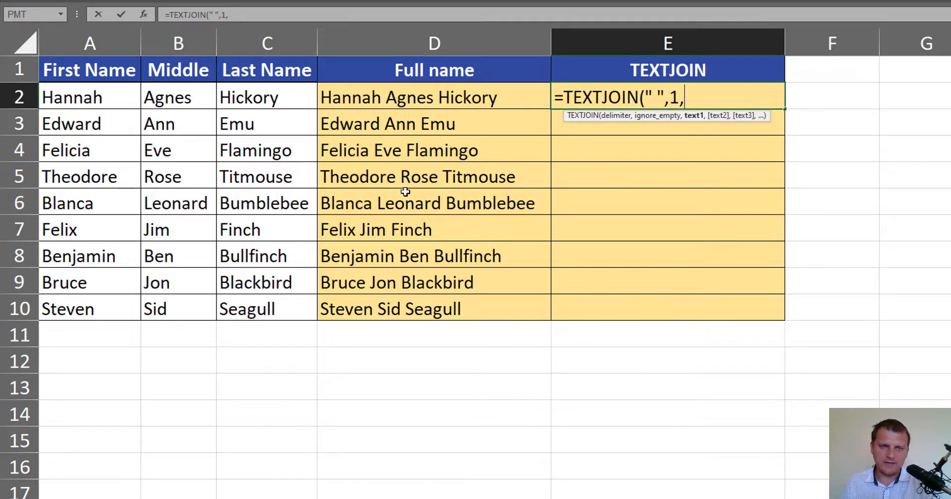
Step: Complete E2's TEXTJOIN formula with the range A2:C2 and fill it down to E10
{"action": "left_click_drag", "start_coordinate": [119, 94], "coordinate": [270, 102]}
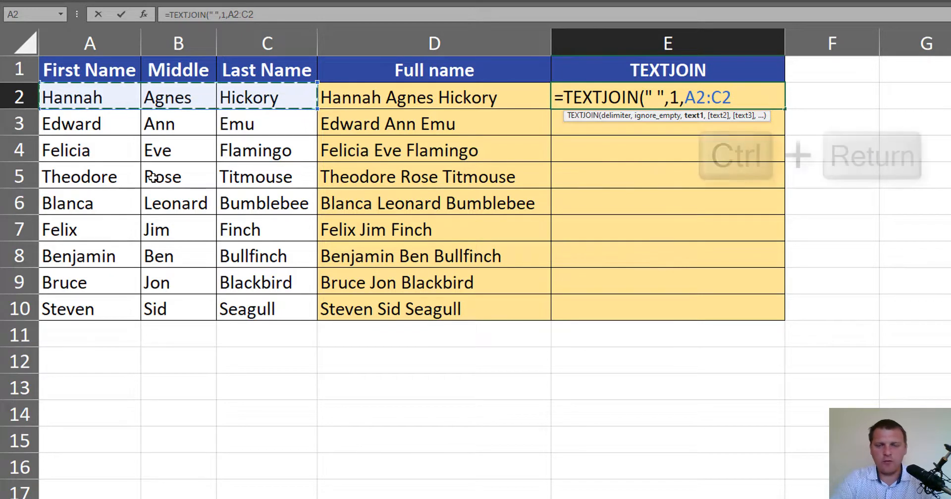
{"action": "type", "text": ")"}
{"action": "key", "text": "ctrl+Return"}
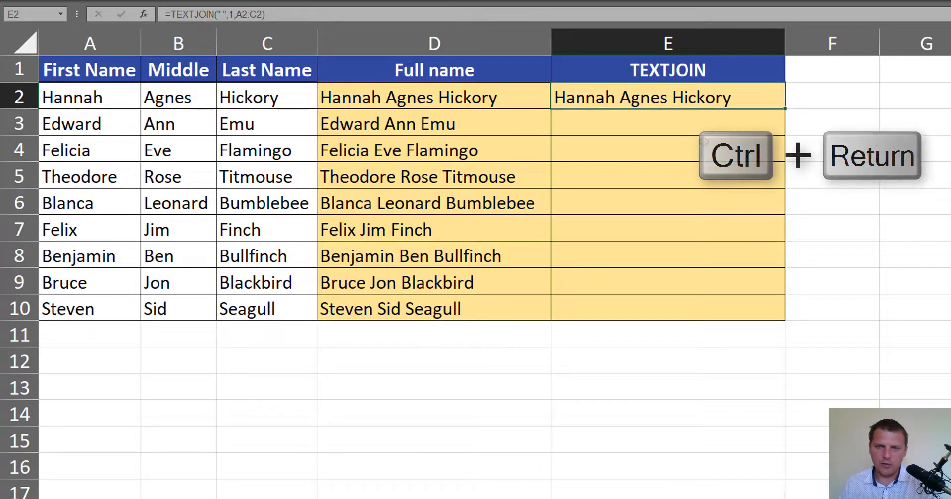
{"action": "double_click", "coordinate": [784, 109]}
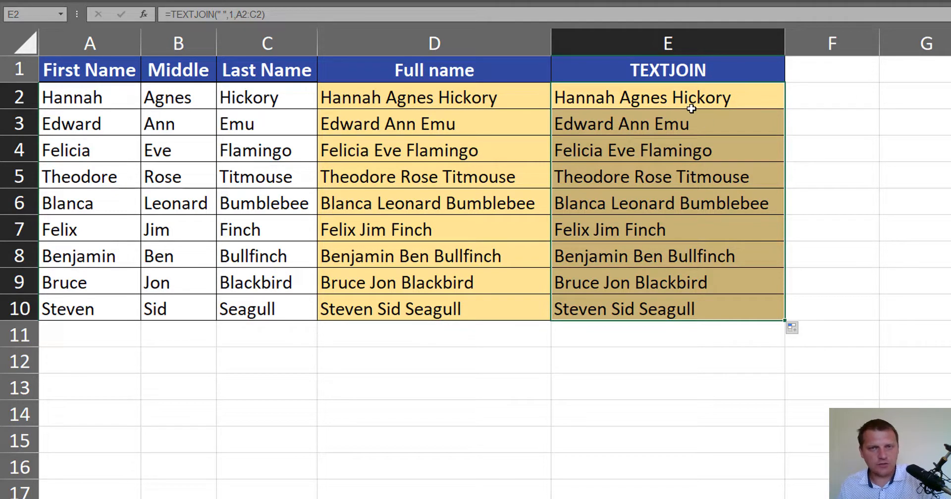
Step: Delete the middle names in B3 and B7
{"action": "left_click", "coordinate": [191, 123]}
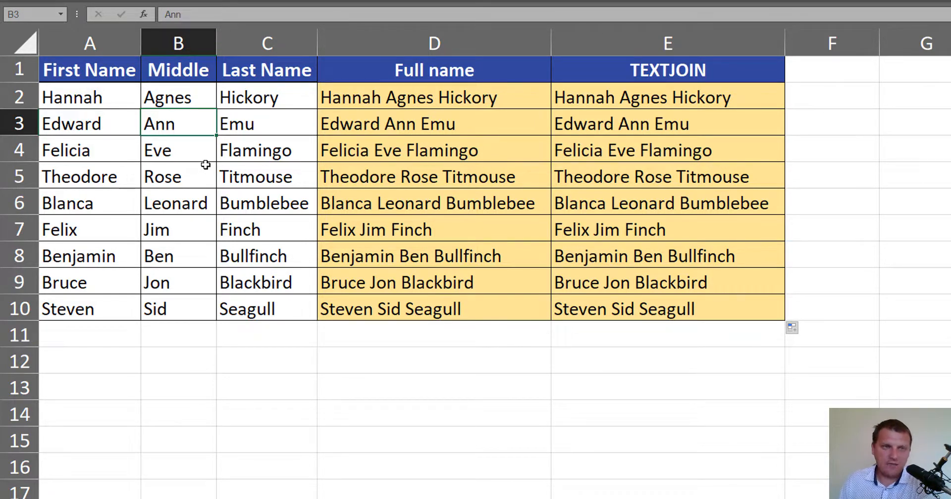
{"action": "key", "text": "Delete"}
{"action": "left_click", "coordinate": [195, 229]}
{"action": "key", "text": "Delete"}
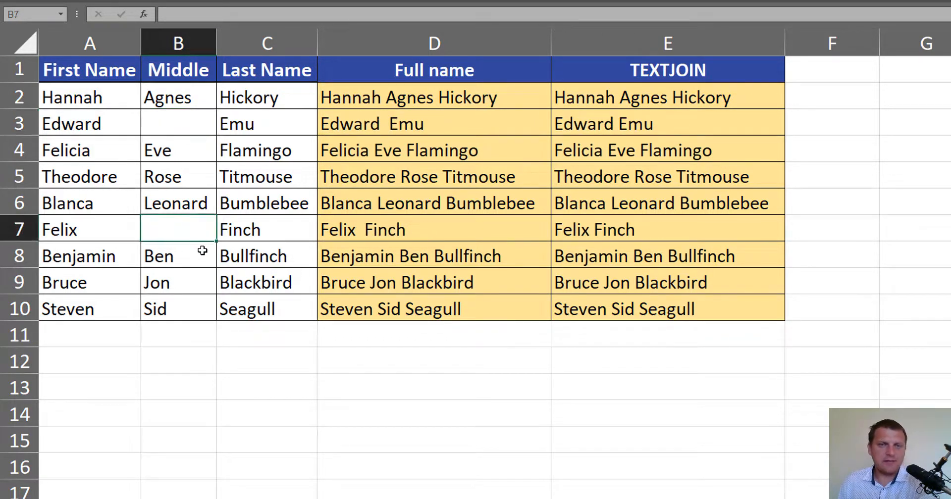
Step: Examine the TEXTJOIN formula and result in E3 against the empty middle-name cells B3 and B7
{"action": "left_click", "coordinate": [622, 140]}
{"action": "left_click", "coordinate": [625, 126]}
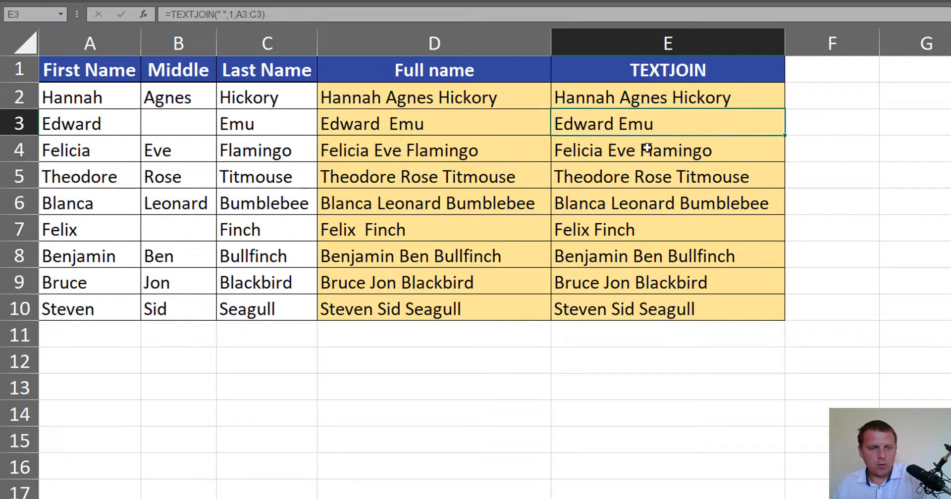
{"action": "mouse_move", "coordinate": [143, 110]}
{"action": "left_mouse_down"}
{"action": "mouse_move", "coordinate": [201, 133]}
{"action": "mouse_move", "coordinate": [143, 127]}
{"action": "left_mouse_up"}
{"action": "mouse_move", "coordinate": [193, 216]}
{"action": "left_mouse_down"}
{"action": "mouse_move", "coordinate": [153, 238]}
{"action": "mouse_move", "coordinate": [238, 239]}
{"action": "left_mouse_up"}
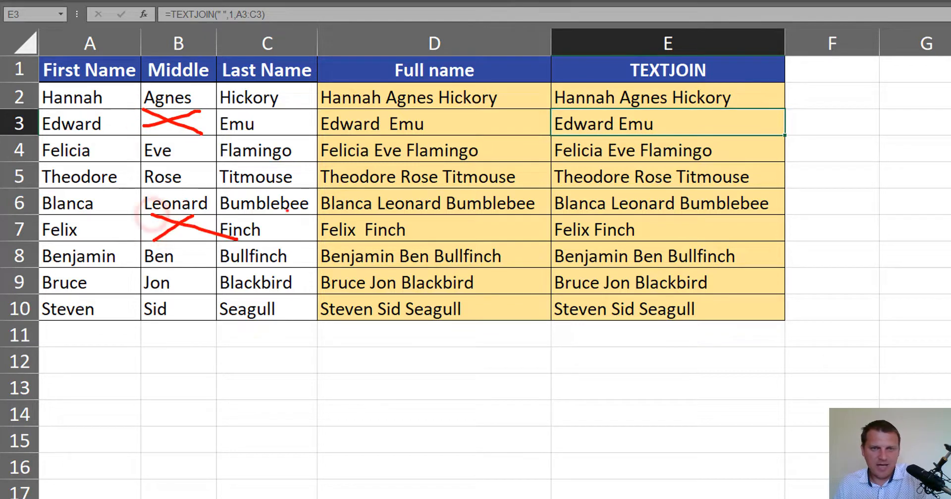
Step: Underline the gaps between the names in E3 and D3, and undo the deletion of the middle names in B3 and B7
{"action": "left_click_drag", "start_coordinate": [612, 136], "coordinate": [623, 135]}
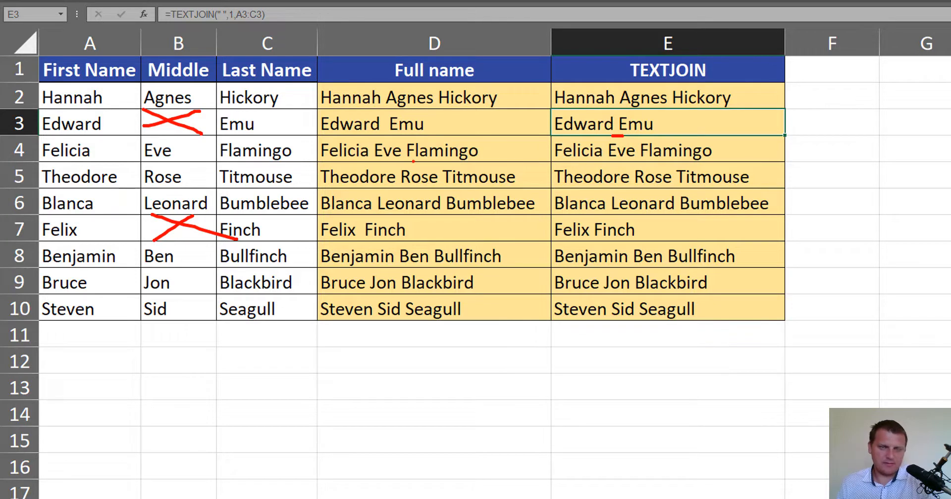
{"action": "left_click_drag", "start_coordinate": [378, 134], "coordinate": [391, 135]}
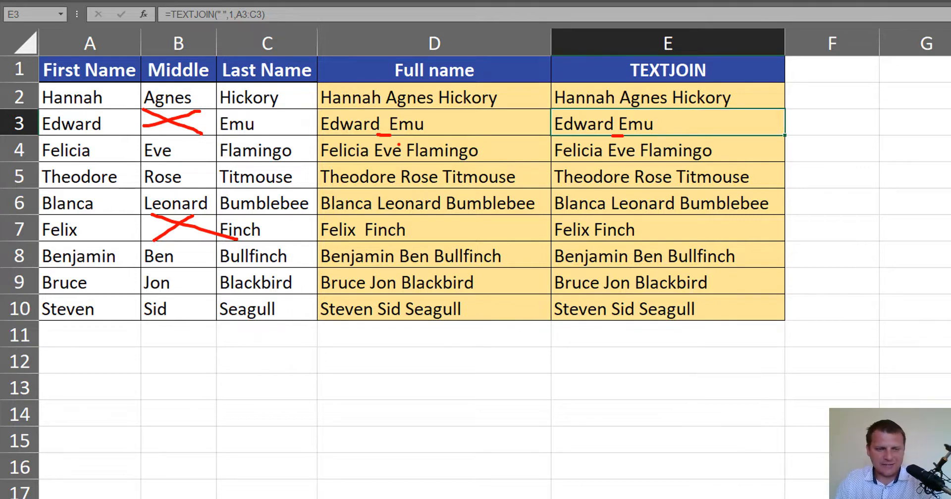
{"action": "key", "text": "Escape"}
{"action": "key", "text": "ctrl+z"}
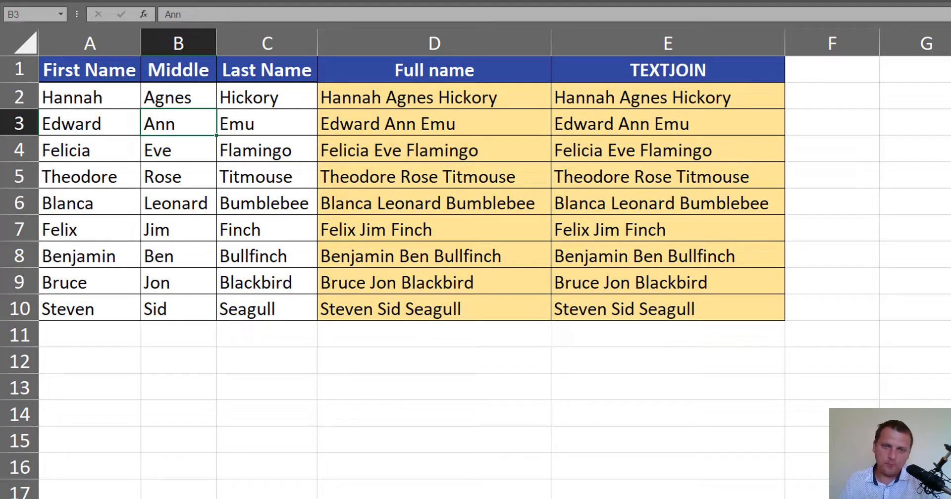
Step: Compare the CONCATENATE formula in D2 with the TEXTJOIN formula in E2
{"action": "left_click", "coordinate": [534, 101]}
{"action": "double_click", "coordinate": [532, 99]}
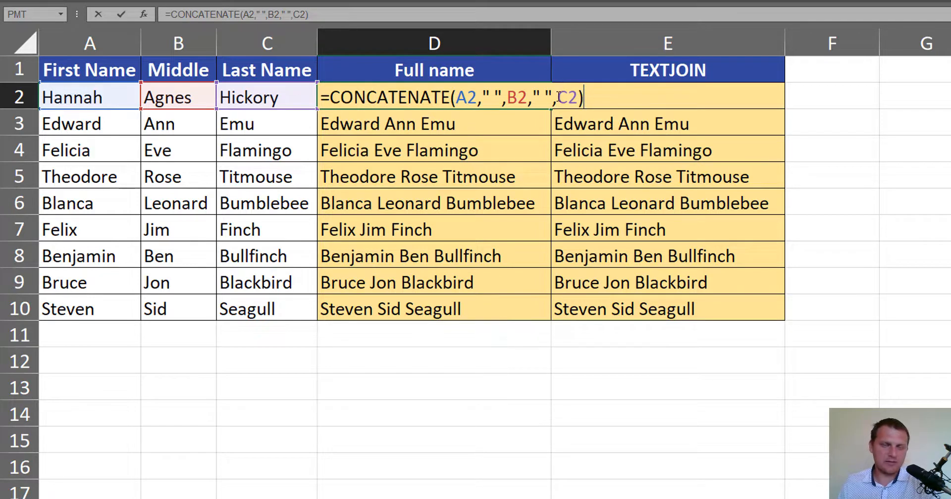
{"action": "key", "text": "Escape"}
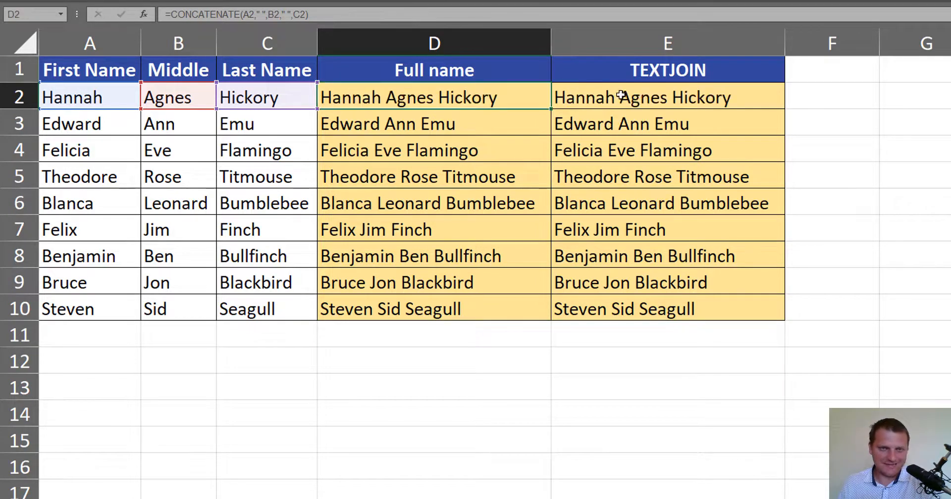
{"action": "left_click", "coordinate": [621, 97]}
{"action": "key", "text": "F2"}
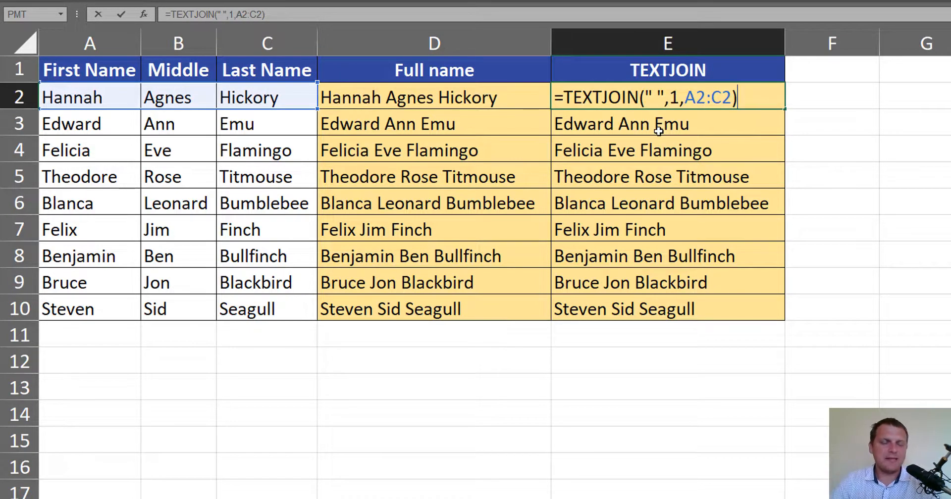